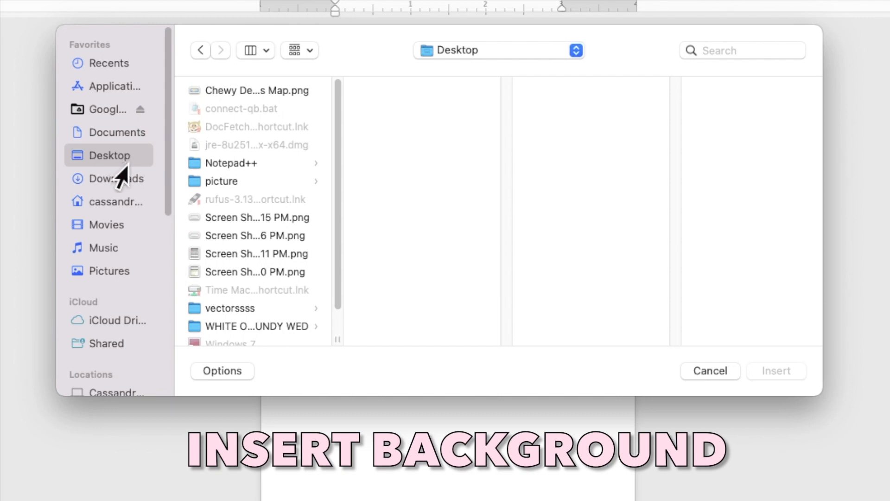
Insert BLUSH PINK BACKGROUND.jpg and set its wrapping to Behind Text.
click(209, 327)
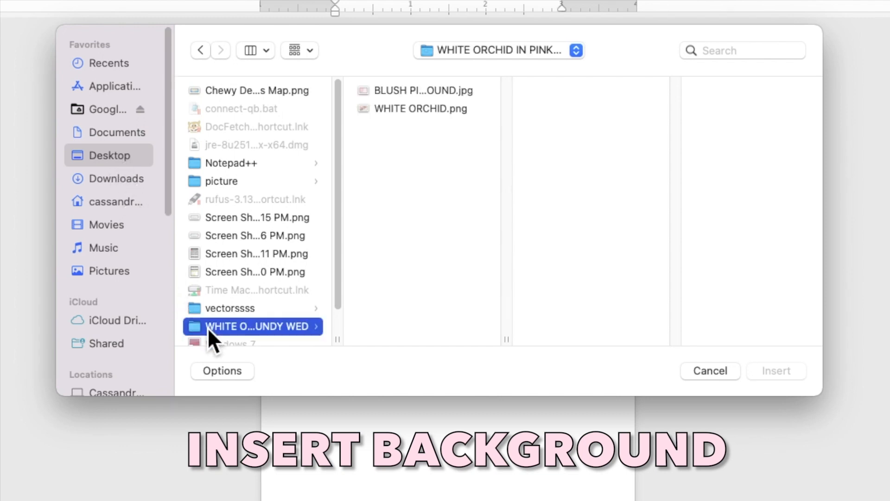
click(418, 92)
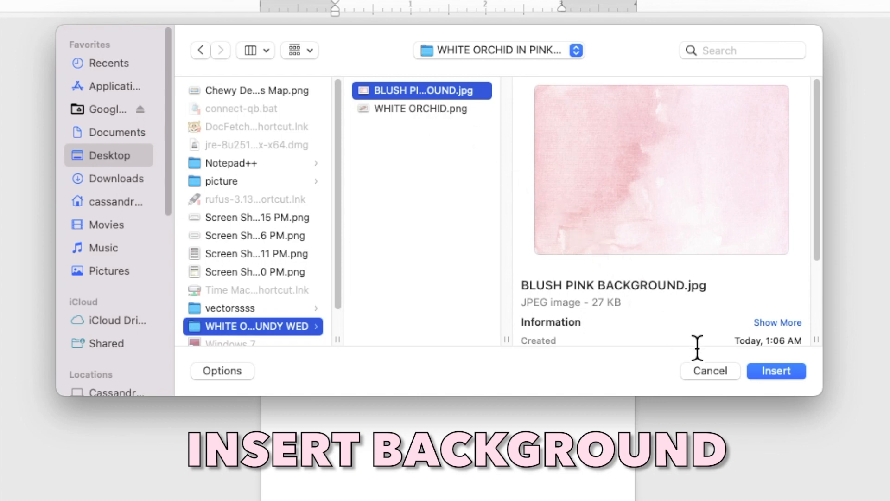
click(764, 371)
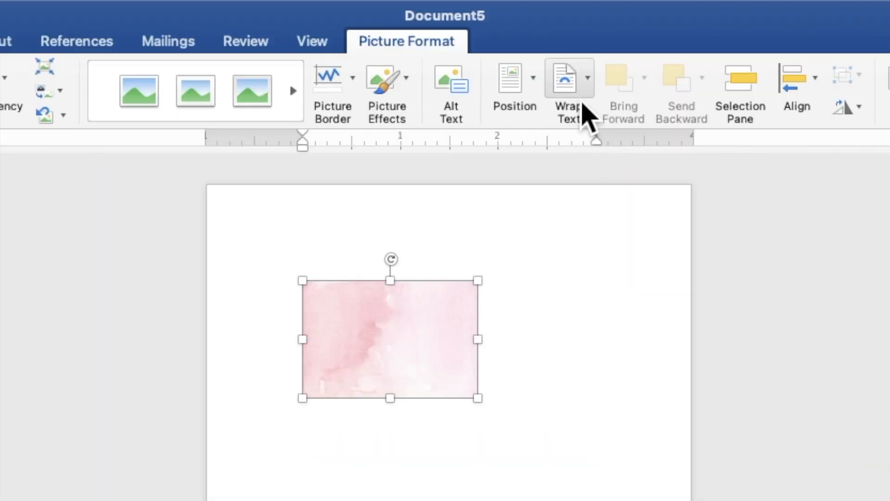
click(521, 41)
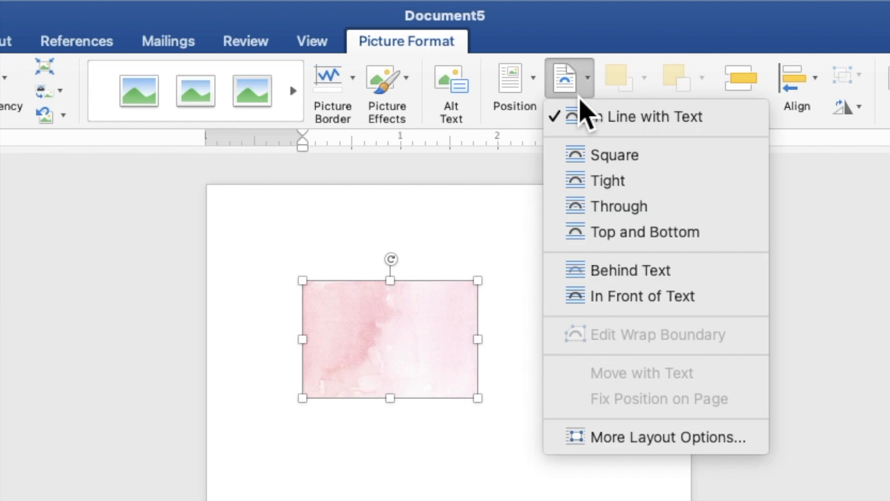
click(621, 273)
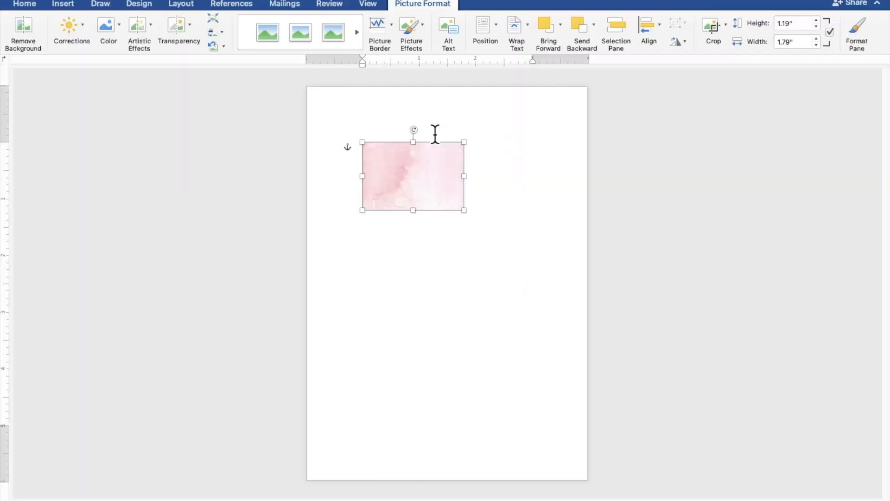
Rotate the pink background 270° and stretch it to fill the page, about 5.05" by 7.05".
drag(421, 138, 349, 126)
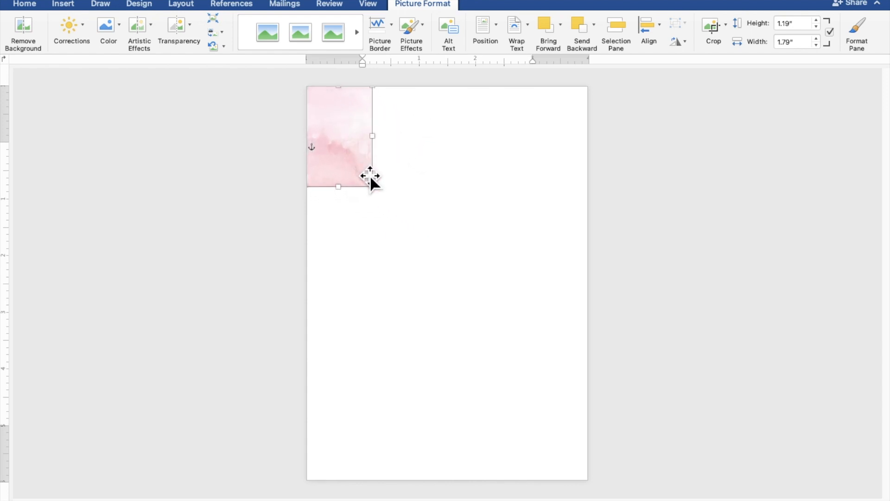
drag(383, 197, 566, 482)
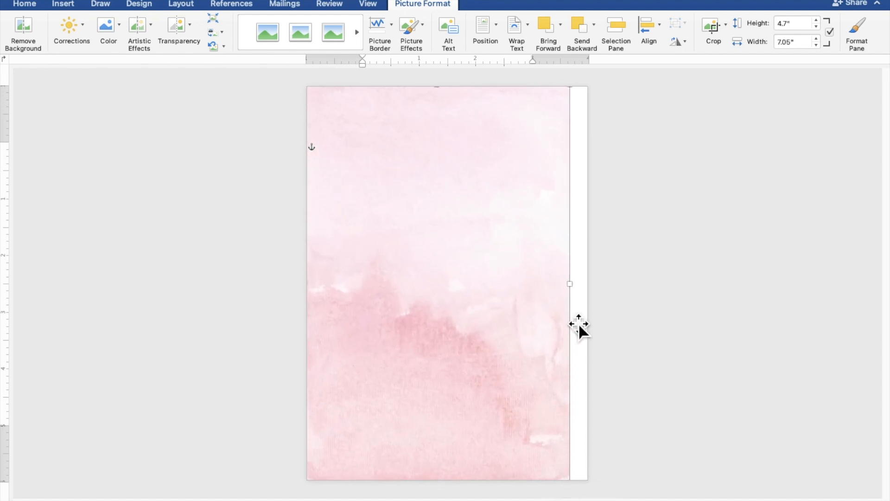
drag(576, 288, 593, 289)
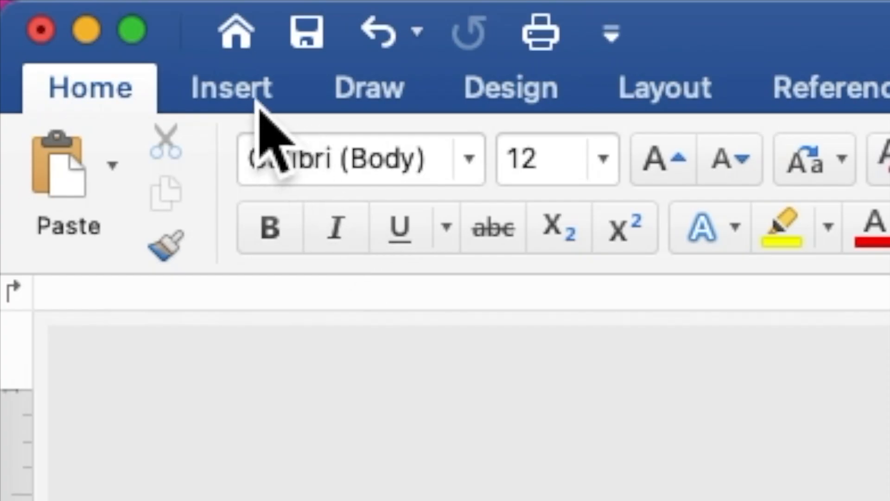
click(69, 6)
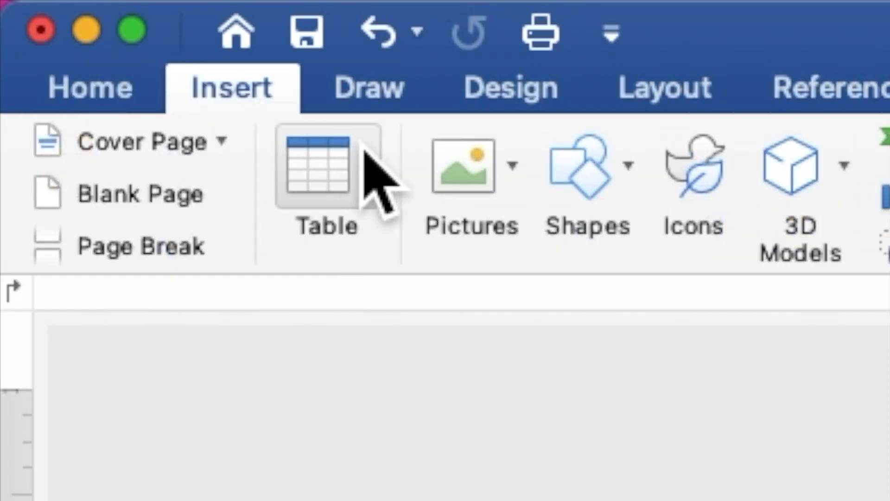
Insert WHITE ORCHID.png from file and place it behind text.
click(470, 185)
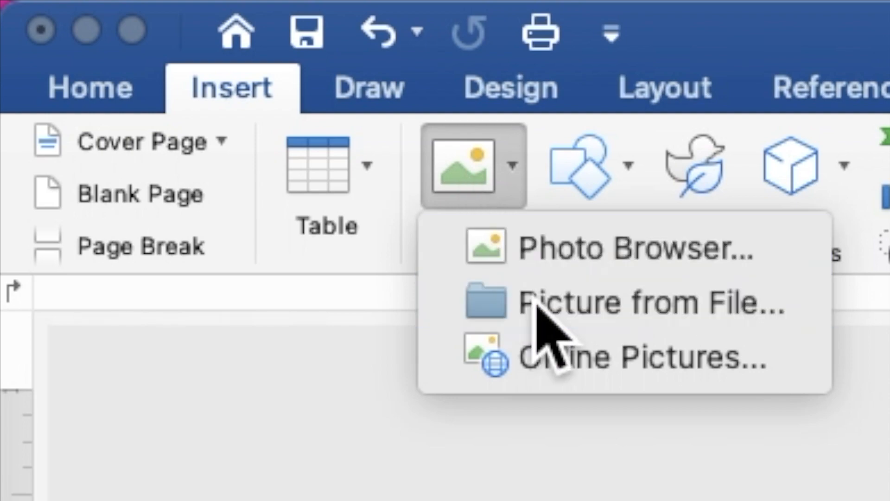
click(536, 301)
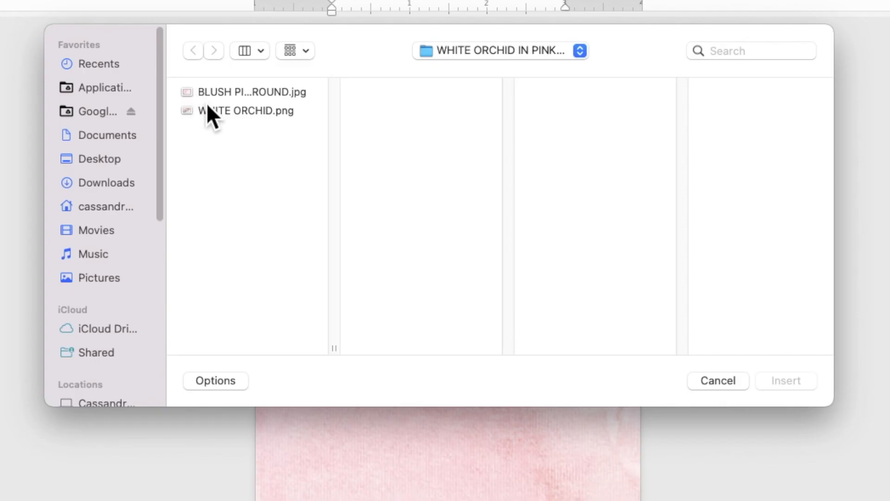
click(277, 136)
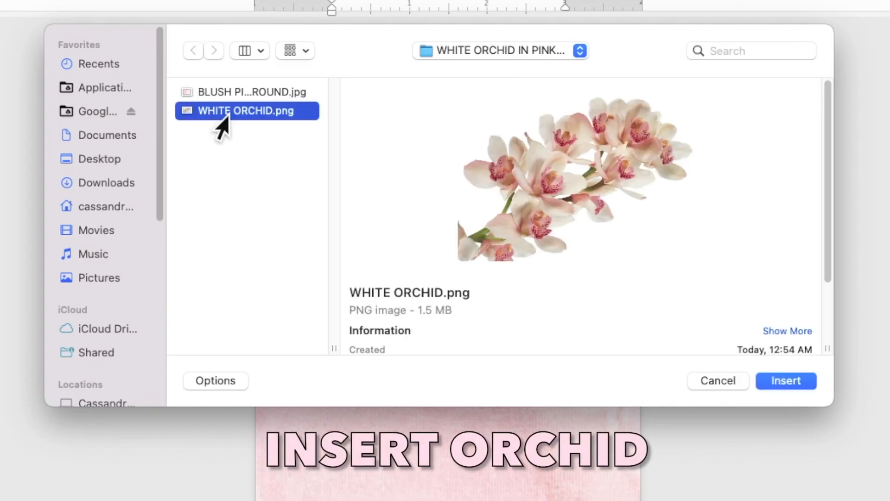
click(785, 380)
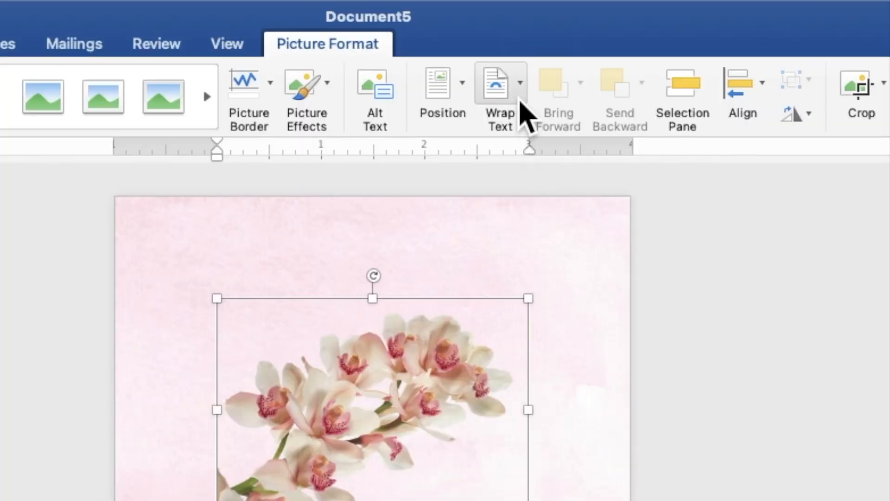
click(525, 32)
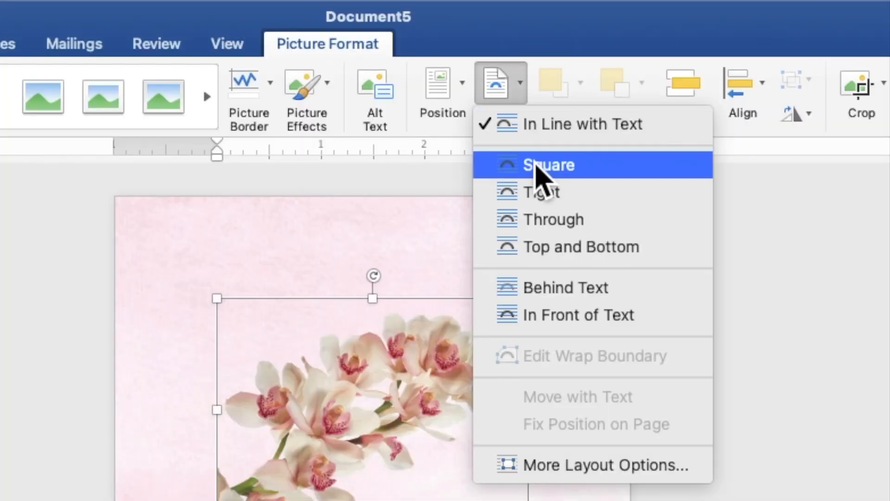
click(577, 290)
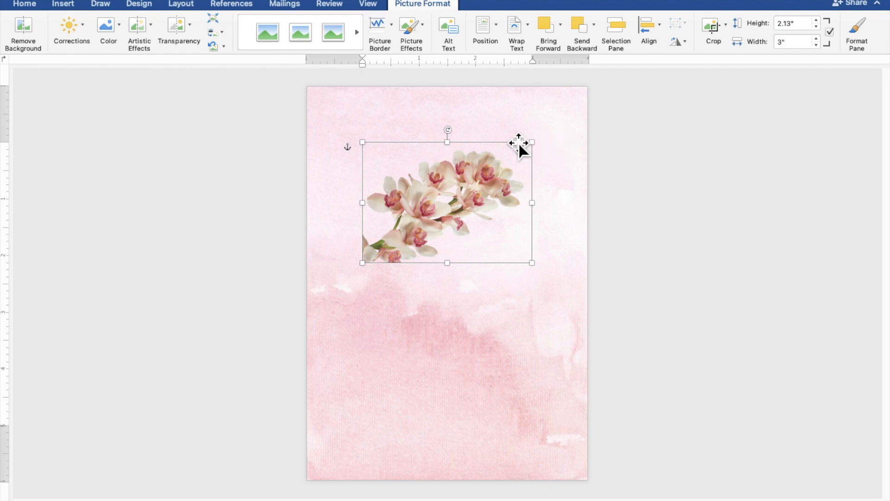
Tilt the orchid picture diagonally and flip it horizontally.
drag(455, 138, 421, 183)
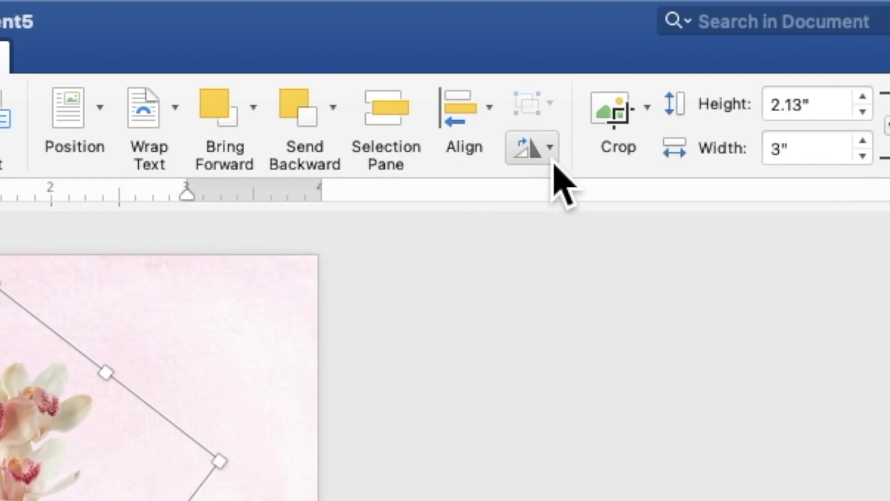
click(684, 43)
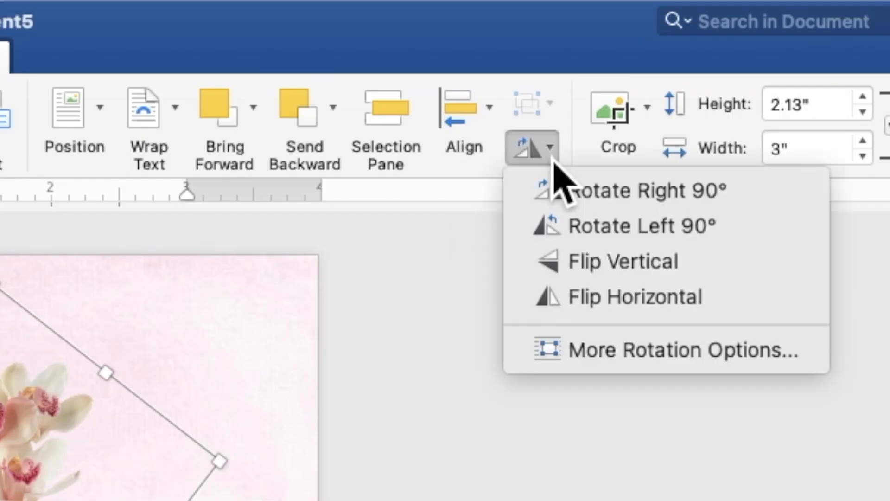
click(575, 304)
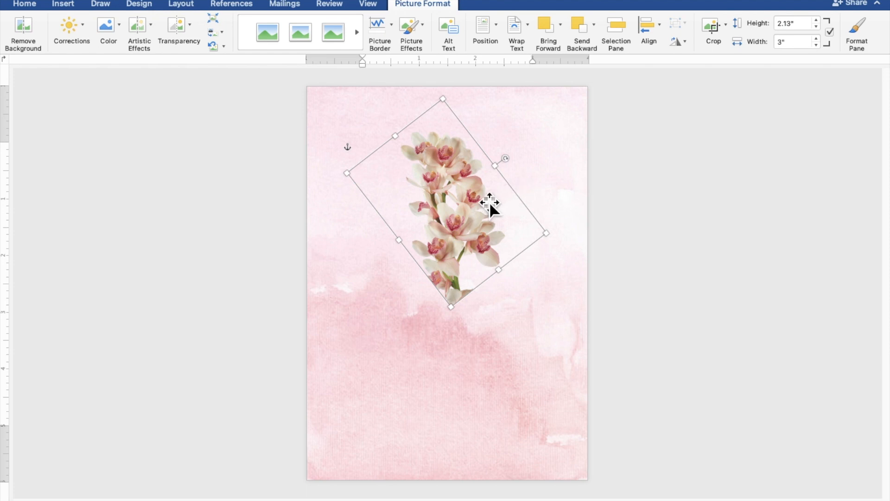
Move the orchid into the page's top-left corner with a slight tilt adjustment.
drag(485, 202, 379, 158)
drag(409, 121, 411, 123)
click(365, 162)
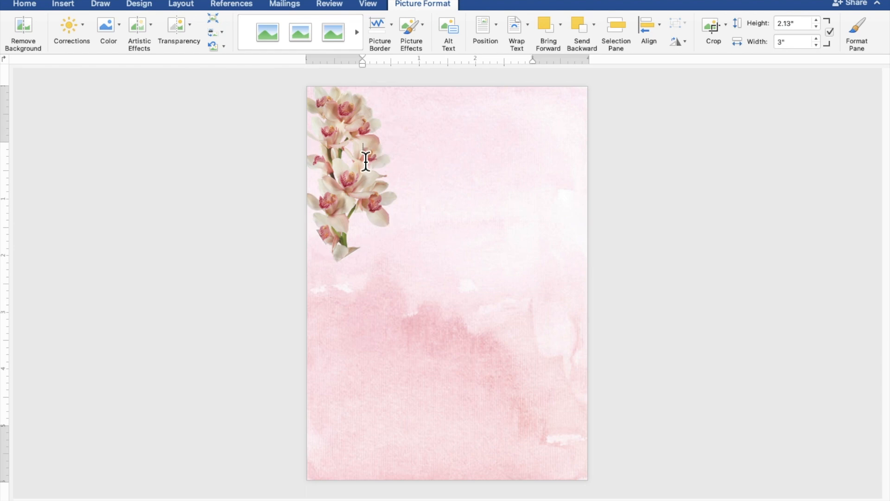
click(373, 168)
drag(374, 167, 363, 169)
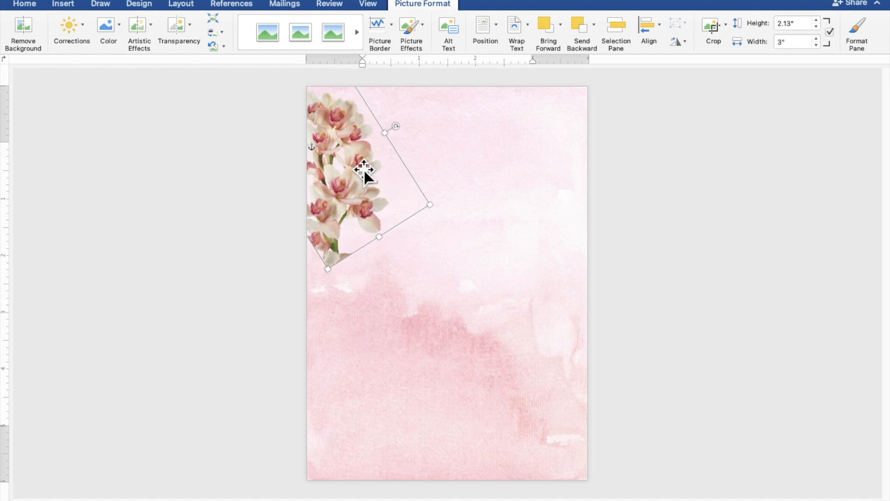
Enlarge the orchid to about 5.06" by 7.12", turn it clockwise and reposition it along the left edge.
drag(436, 212, 552, 416)
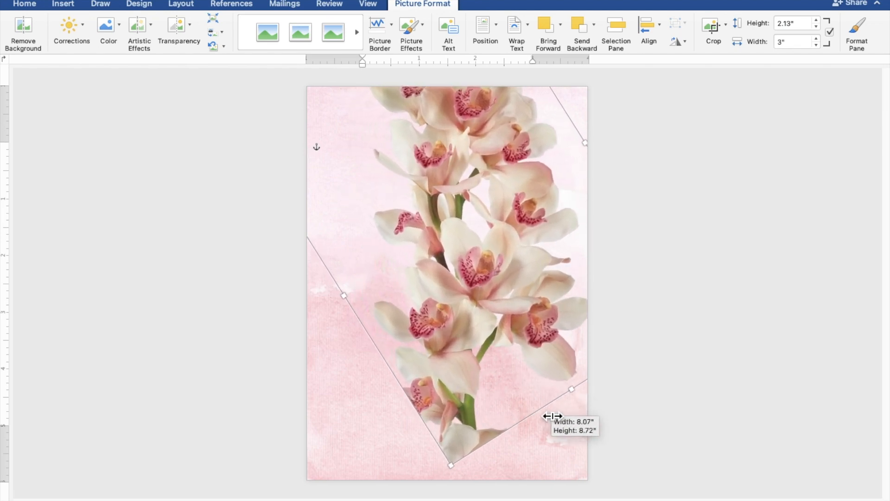
drag(540, 258, 422, 236)
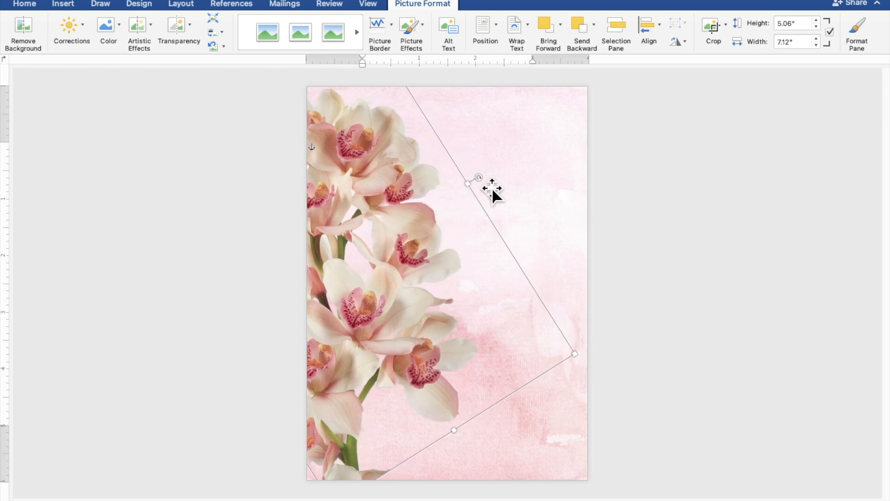
drag(482, 179, 501, 187)
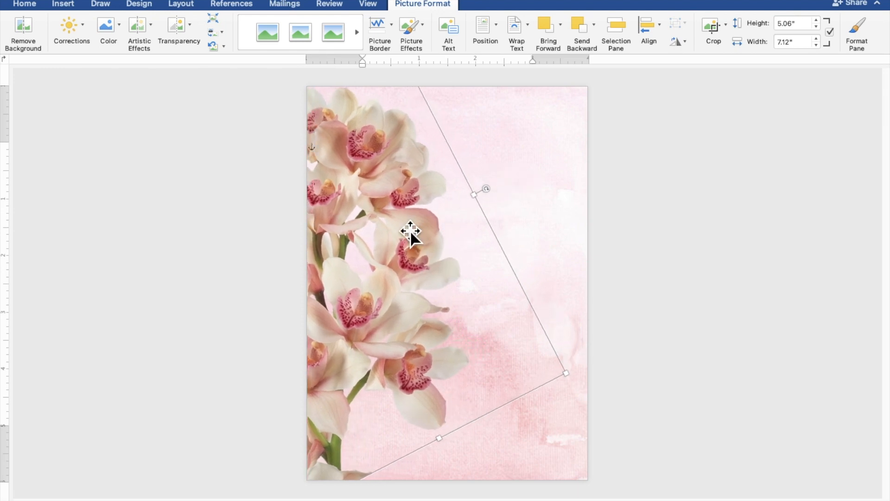
drag(410, 230, 420, 230)
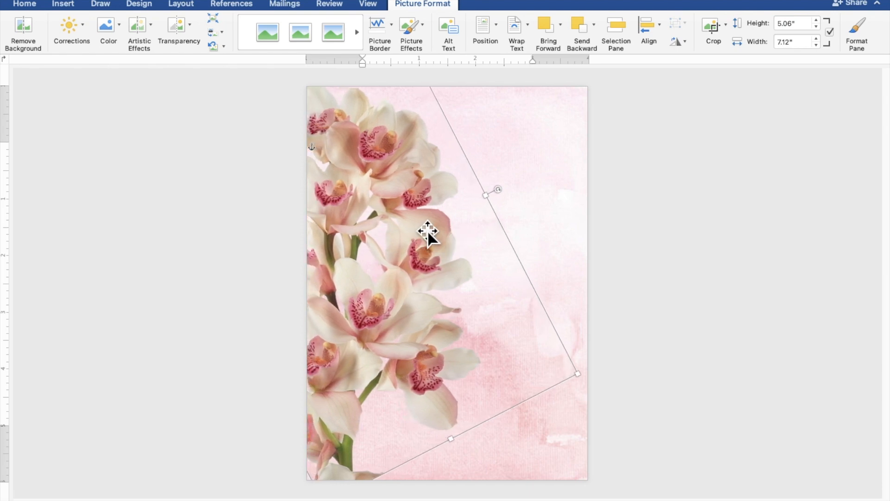
click(729, 237)
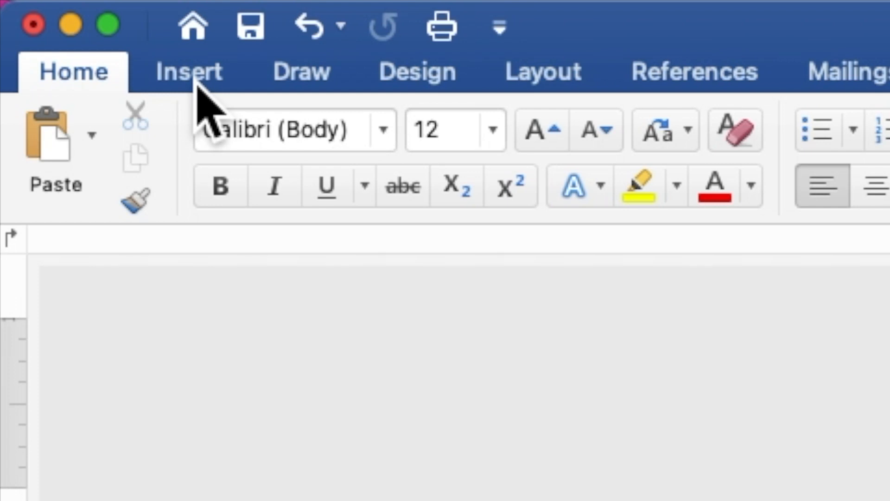
click(65, 5)
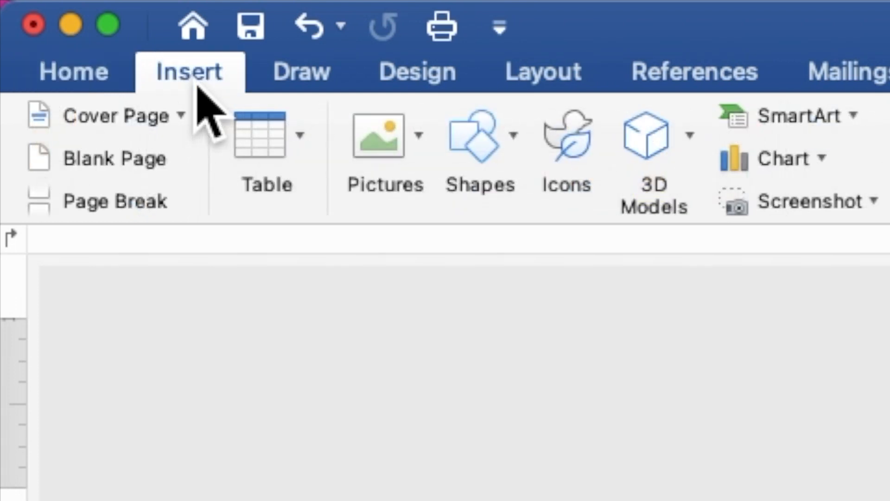
Draw a tall rectangle over the page and fill it light pink.
click(496, 159)
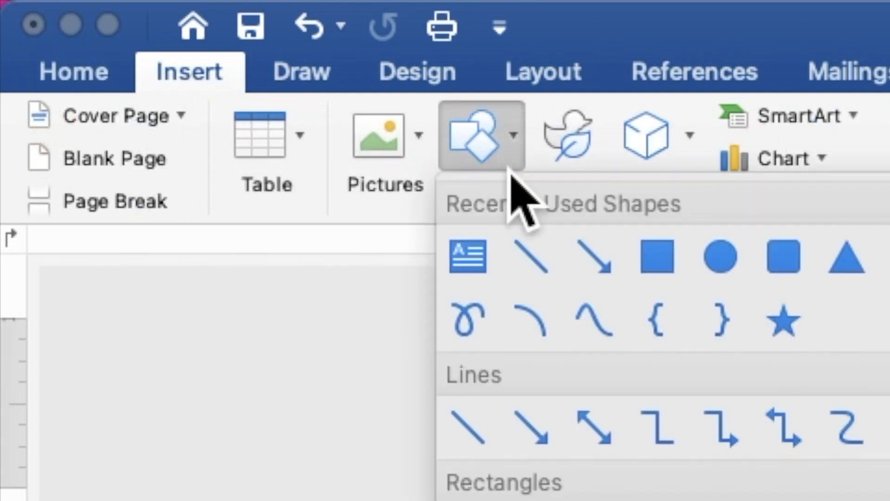
click(666, 274)
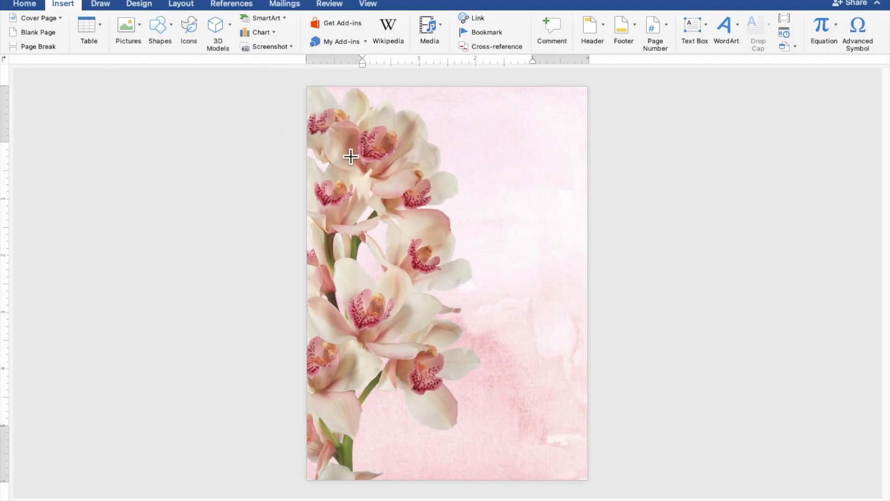
drag(412, 174, 579, 473)
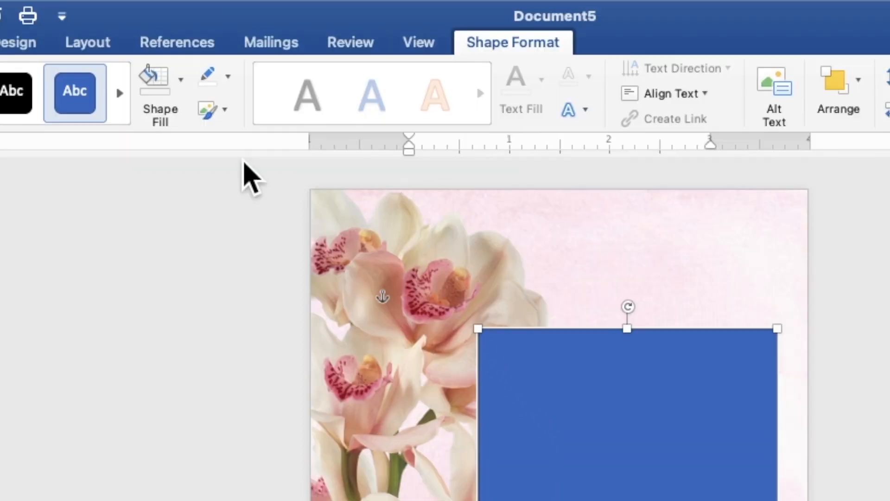
click(181, 80)
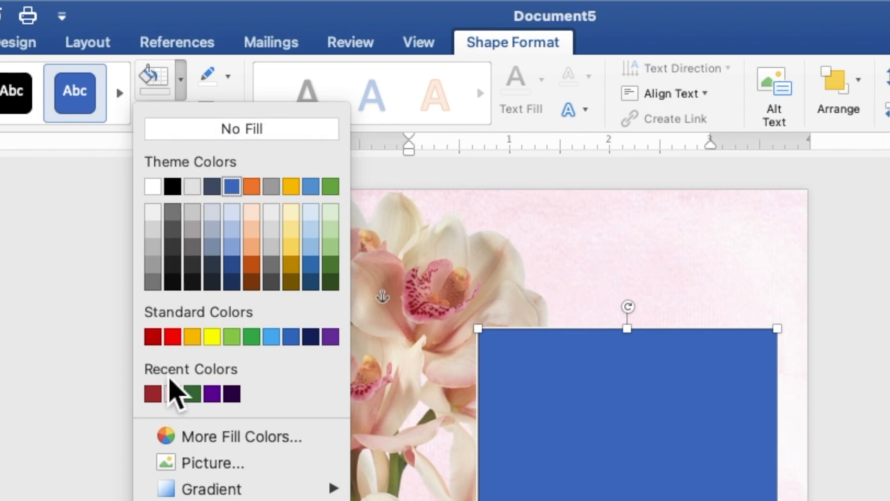
click(173, 394)
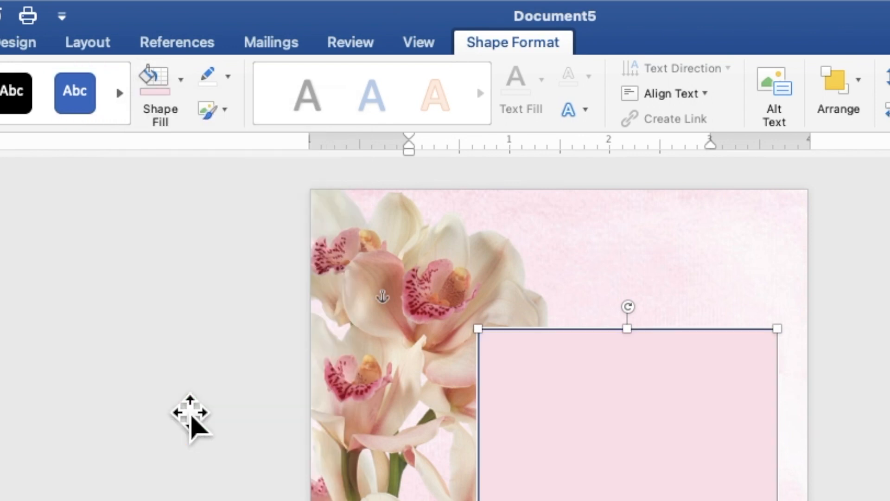
Remove the panel's outline, give it 5 Point soft edges and nudge it down-right.
click(229, 80)
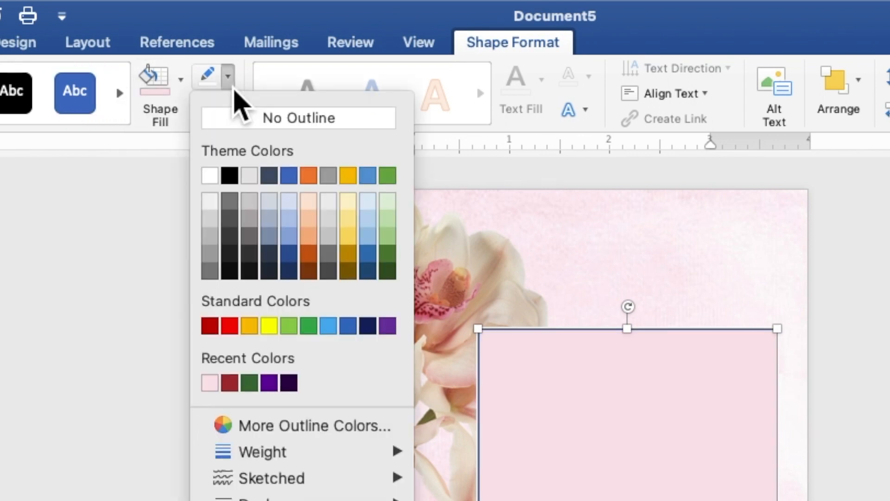
click(242, 121)
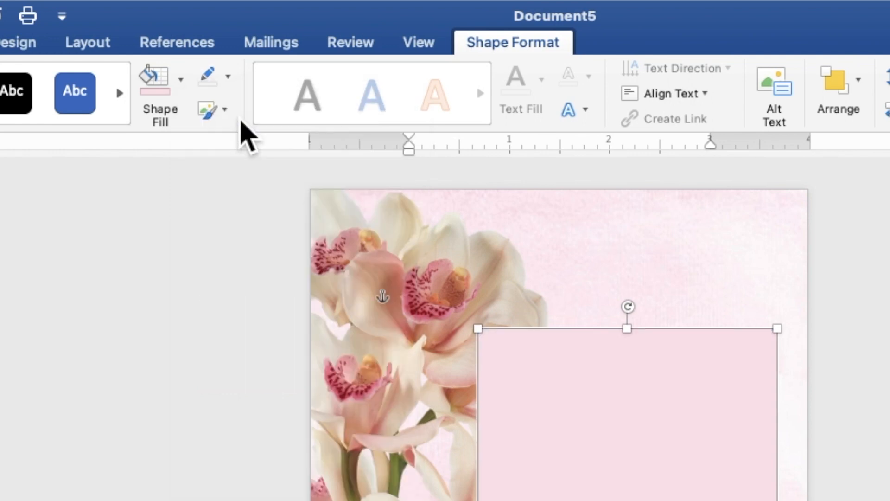
click(229, 116)
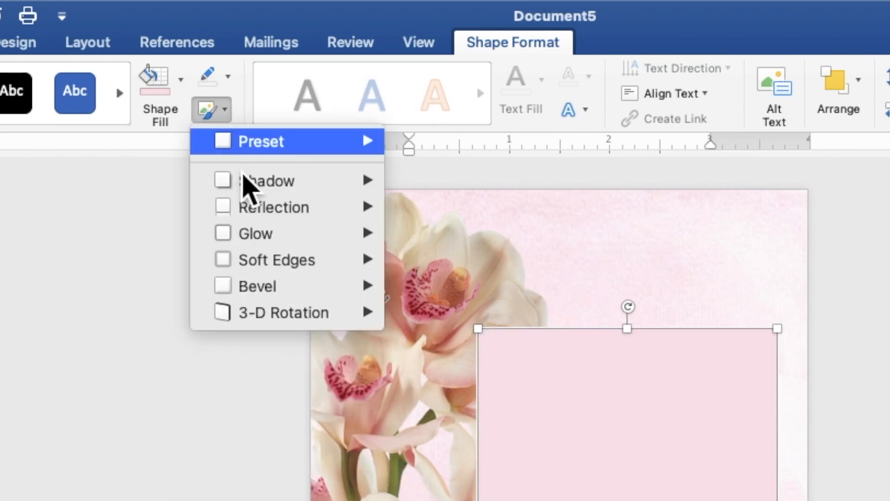
mouse_move(261, 260)
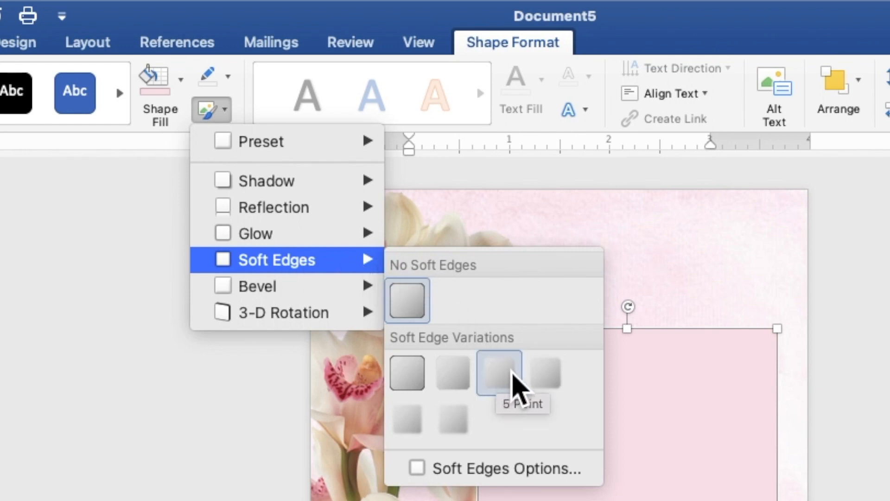
click(517, 387)
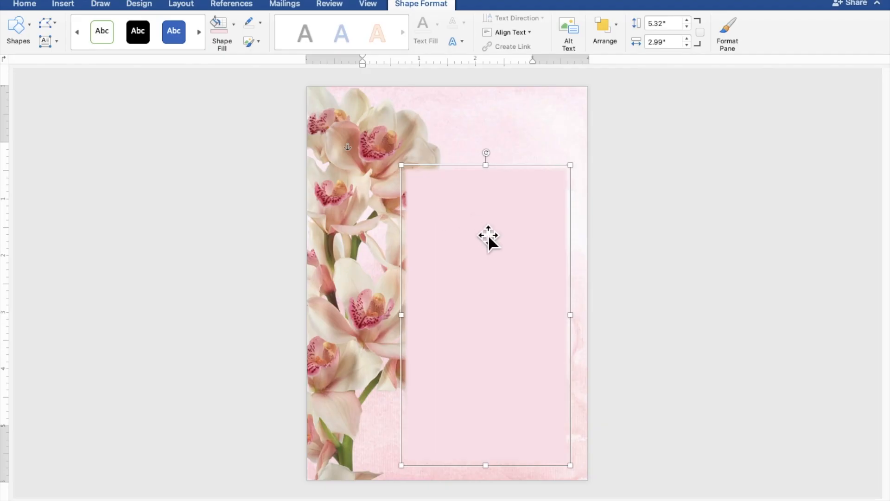
drag(633, 454, 640, 460)
drag(492, 237, 494, 239)
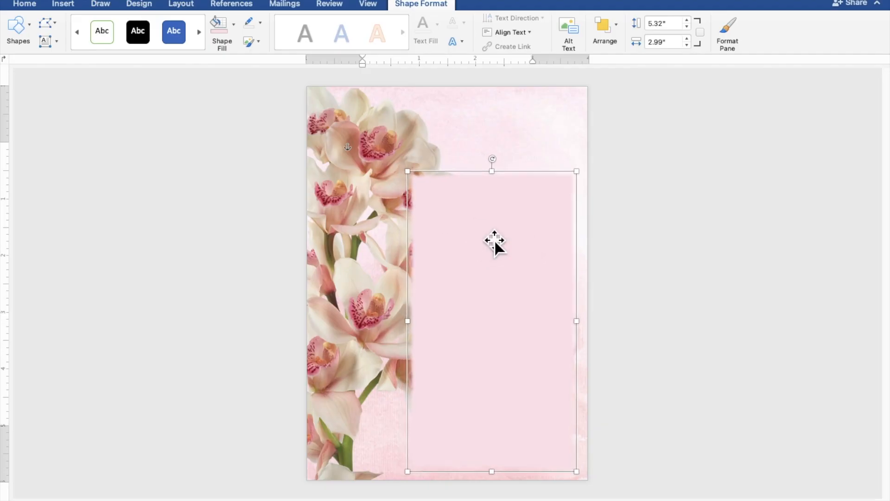
click(738, 250)
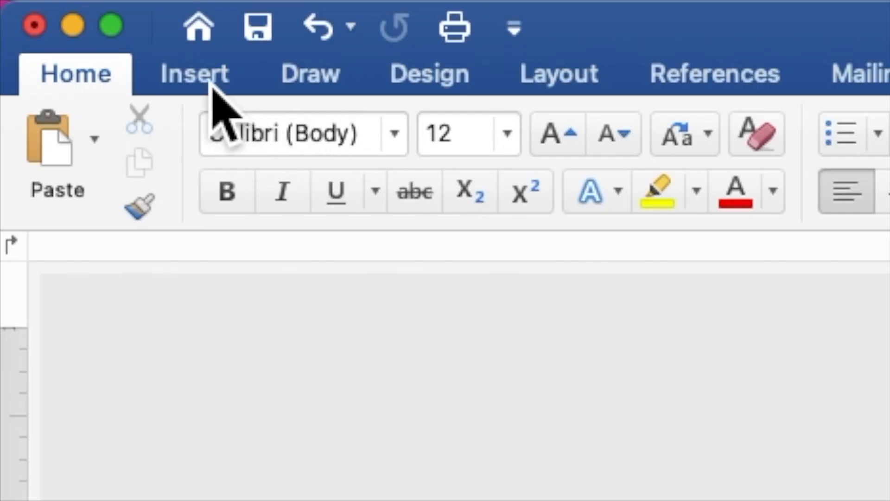
Draw a new rectangle over the pink panel and start adding text inside it.
click(67, 7)
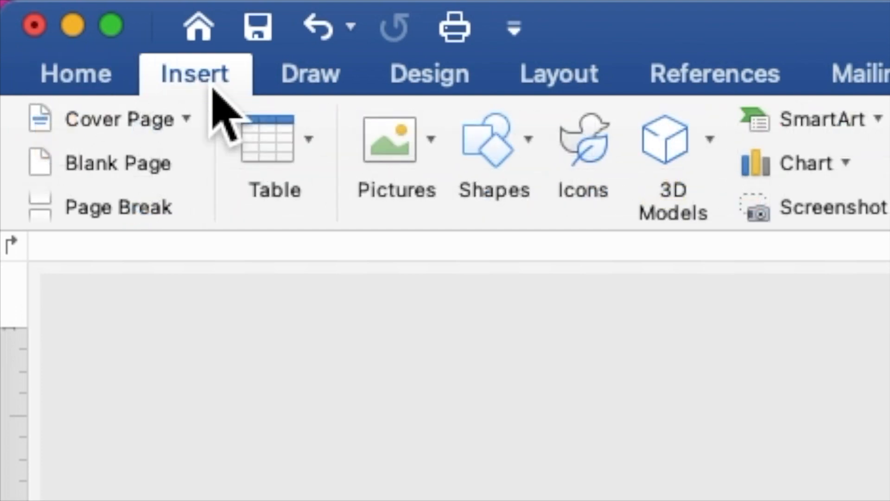
click(506, 162)
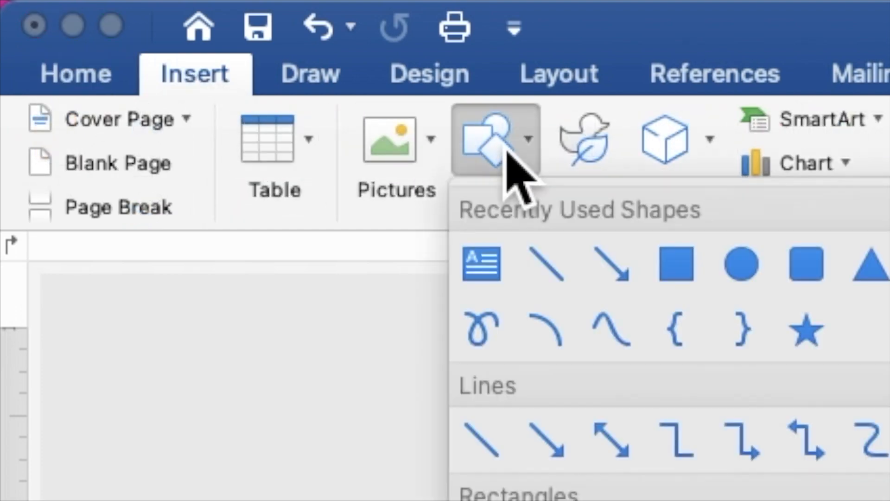
click(676, 269)
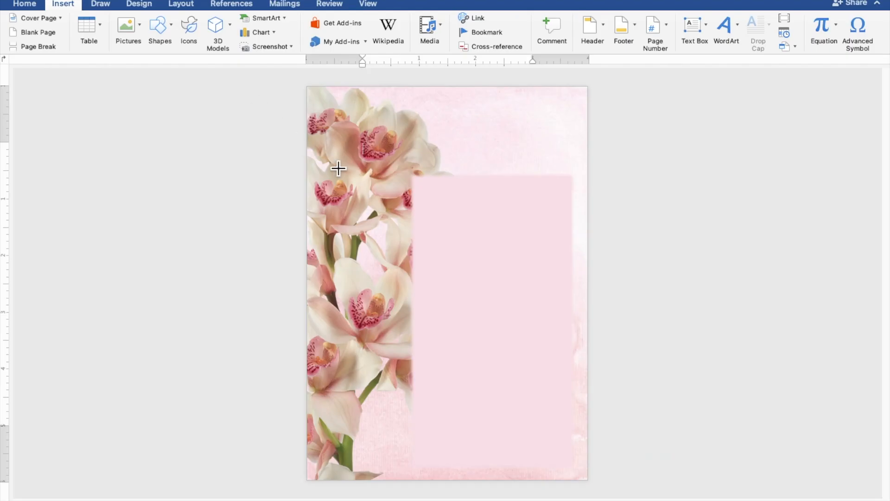
mouse_move(418, 184)
mouse_down()
mouse_move(534, 436)
mouse_move(583, 478)
mouse_up()
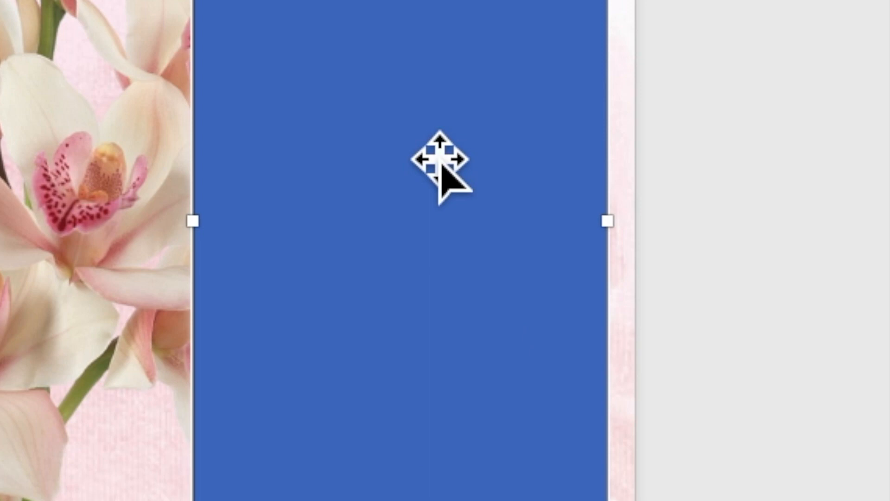
right_click(418, 133)
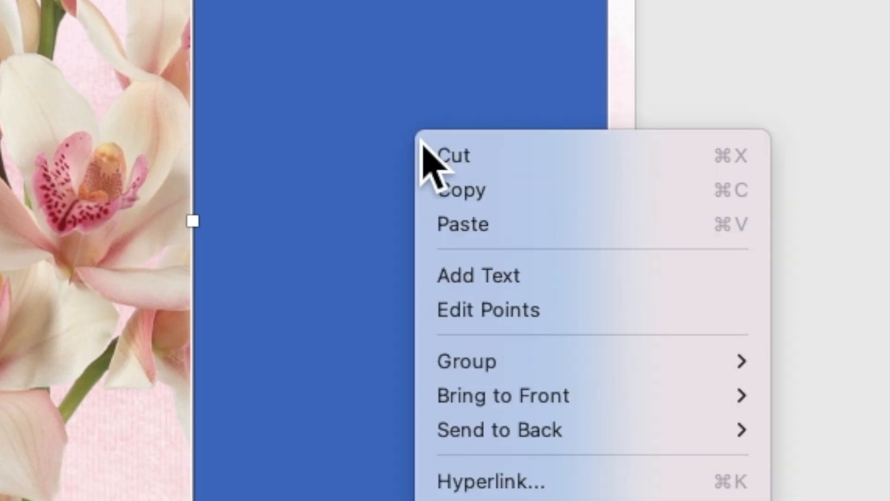
click(470, 277)
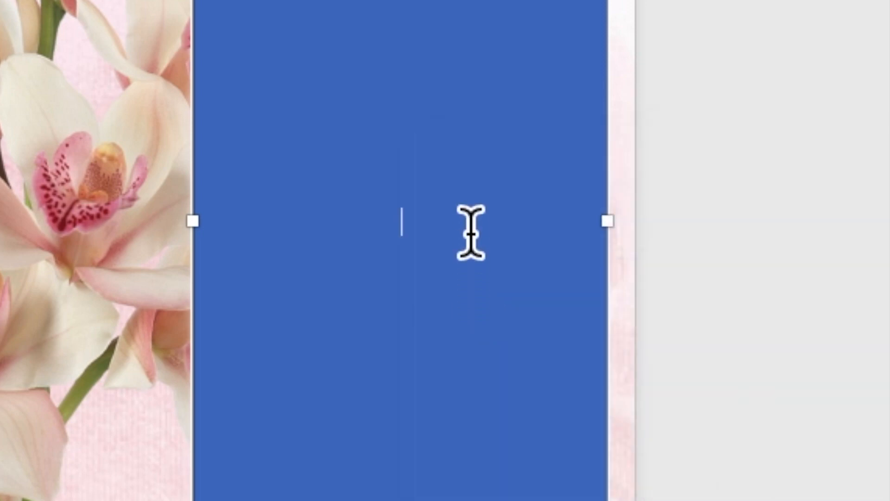
Type 'TOGETHER WITH THEIR FAMILIES' and then the groom's and bride's names on separate lines.
scroll(522, 329, up, 5)
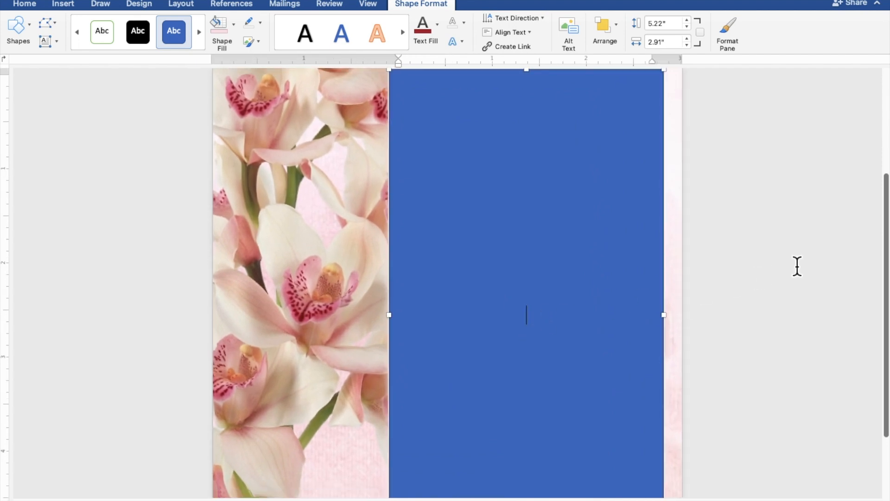
text(TOGETHER )
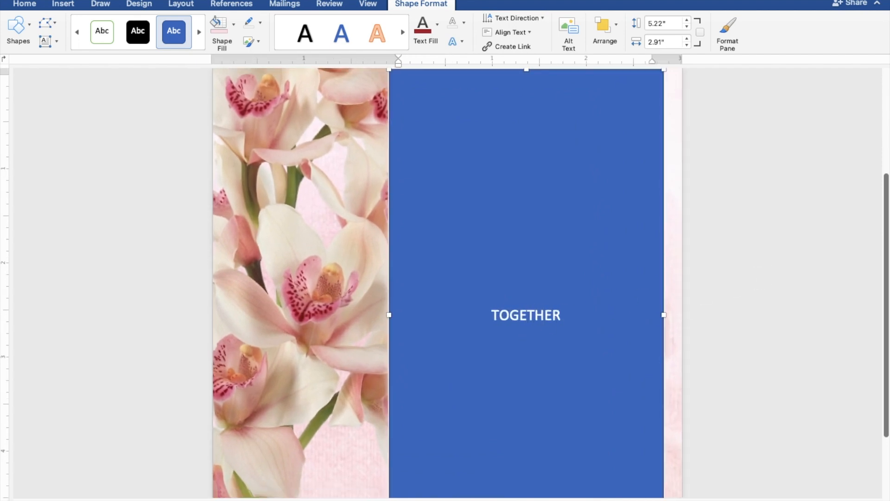
text(WITH THE)
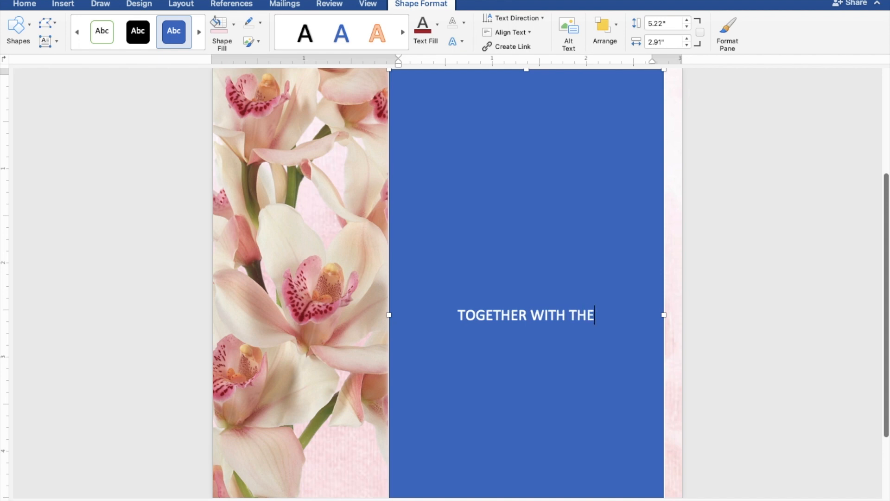
text(IR FAMILIES)
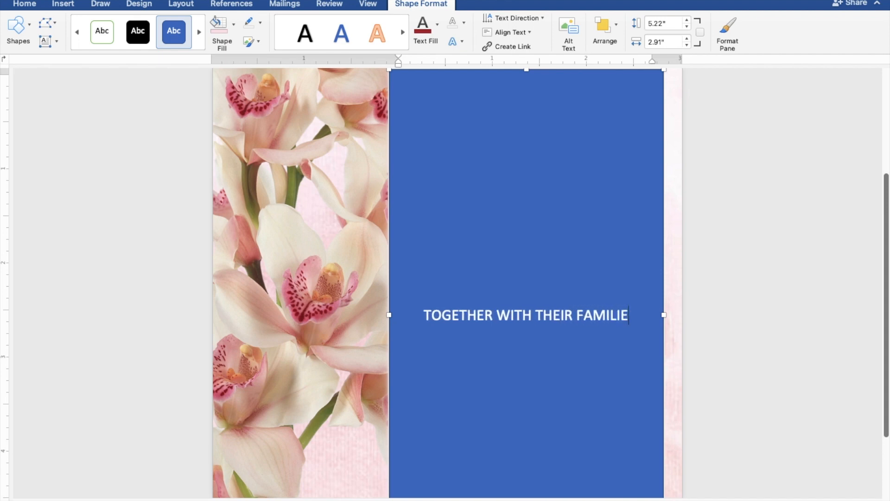
key(Return)
key(Return)
key(Return)
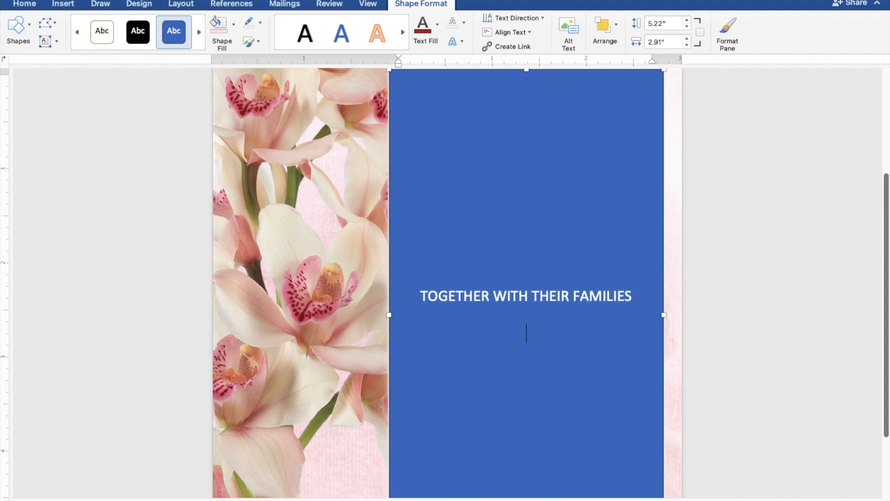
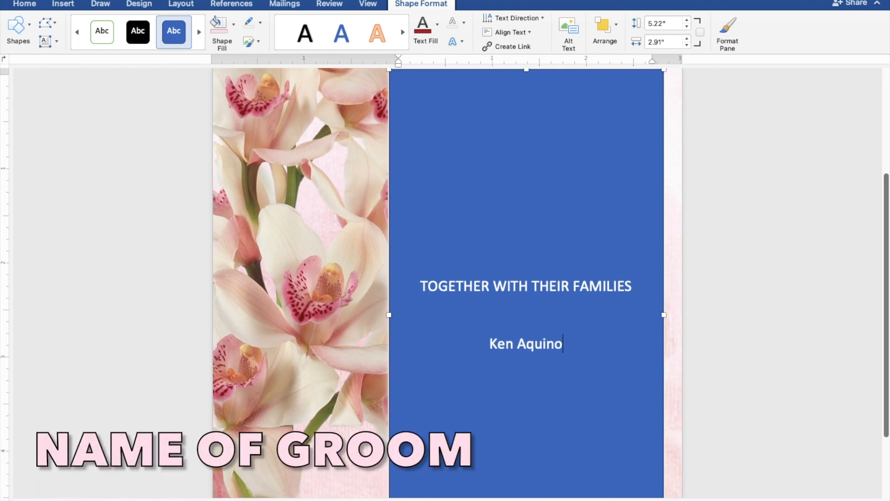
key(Return)
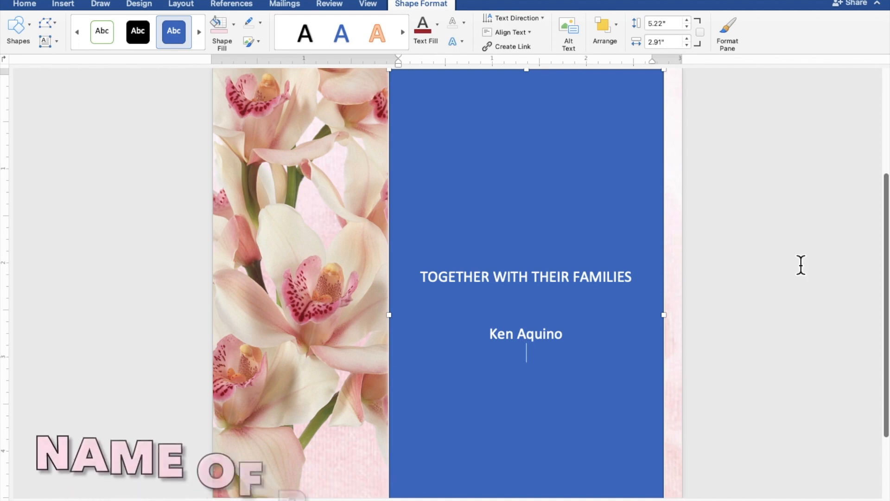
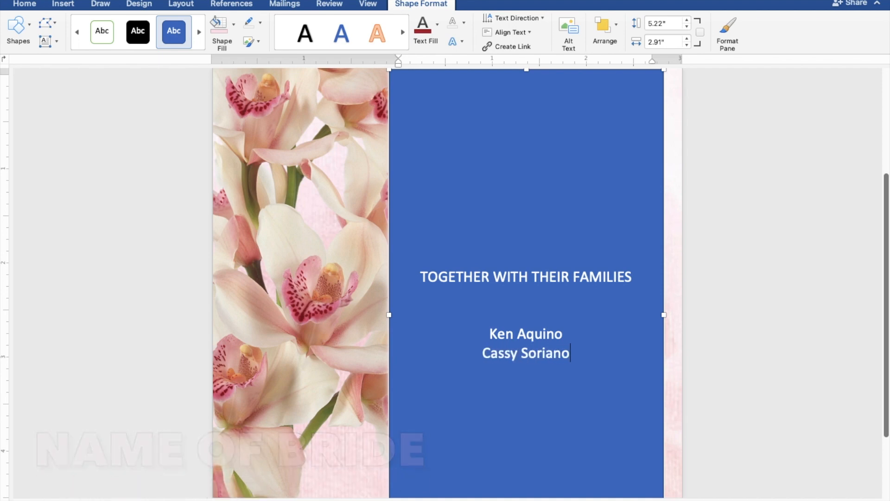
key(Return)
key(Return)
key(Return)
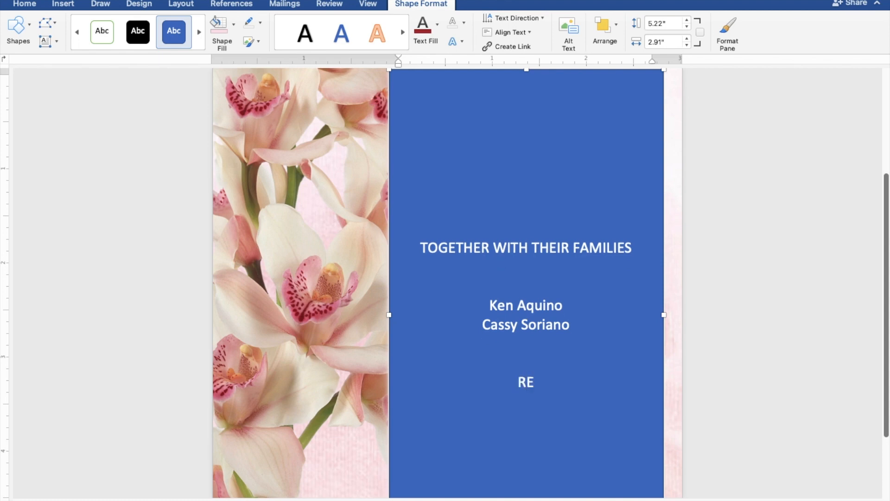
Add the lines 'REQUEST THE PLEASURE OF YOUR PRESENCE' and 'AS THEY JOYFULLY UNITE IN MARRIAGE'.
text(REQUEST THE PLEASURE OF YOUR PRESENCE)
key(Return)
text(AS TH)
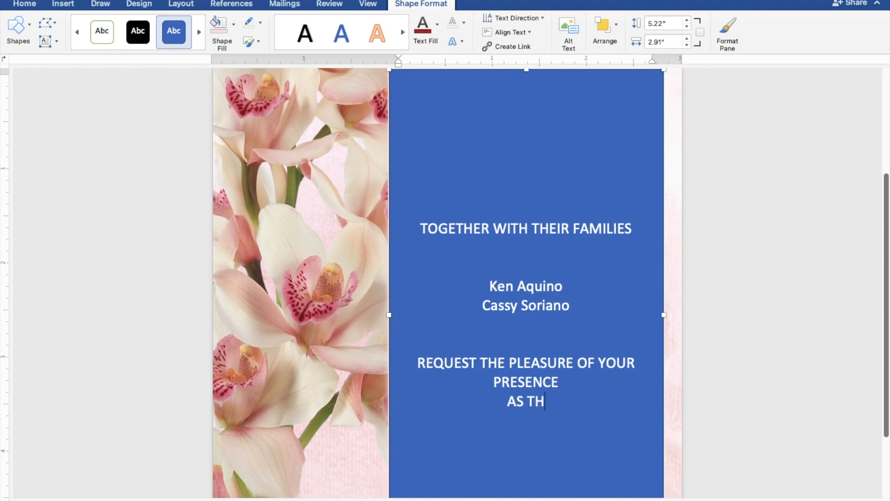
text(EY JOYFUL)
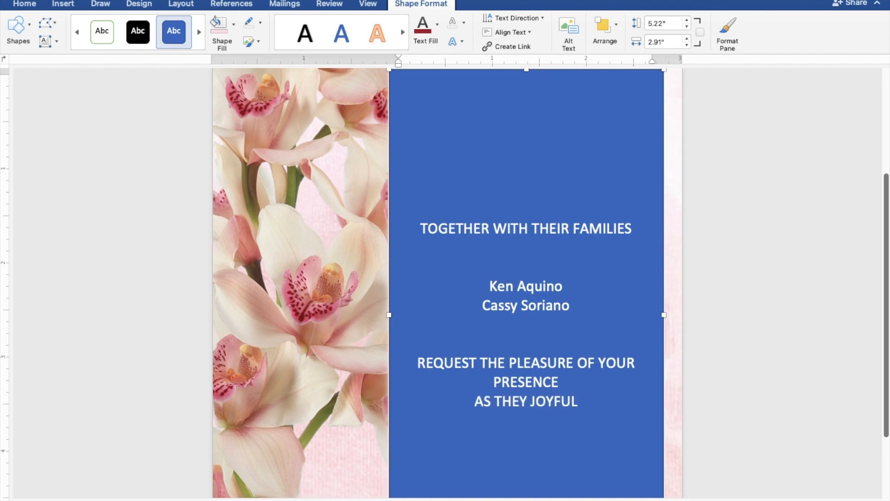
text(LY UNITE IN MARRIAGE)
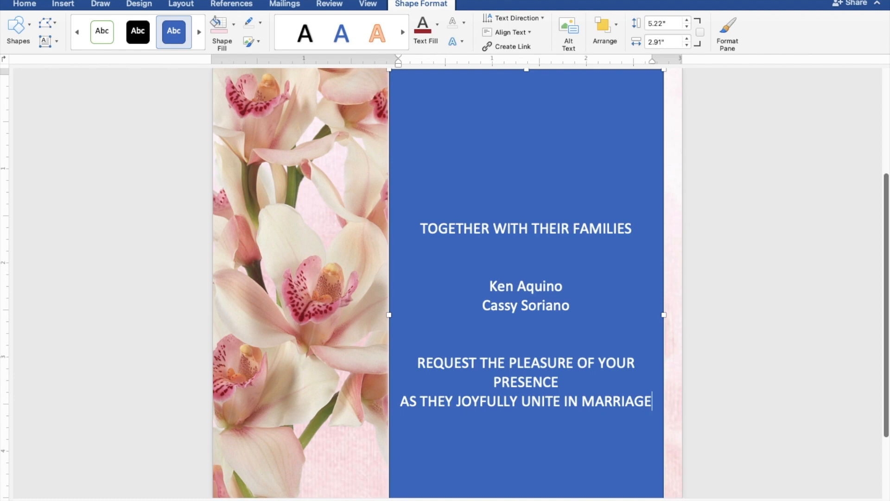
key(Return)
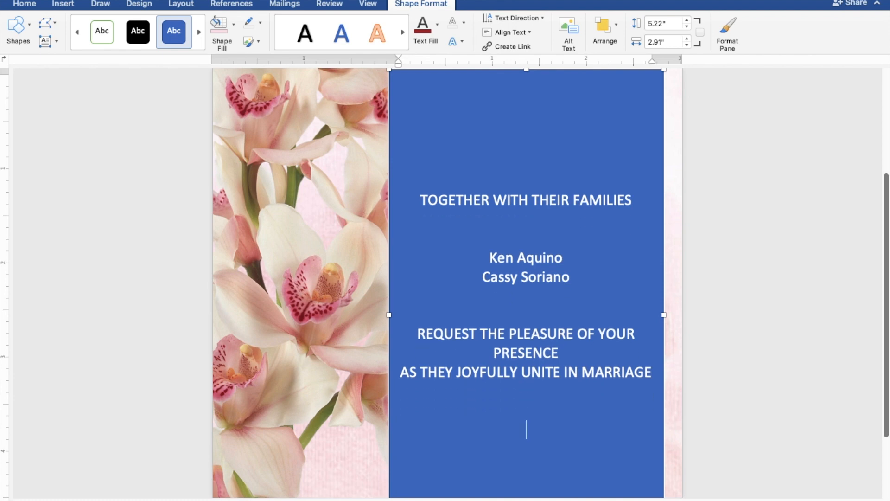
Type the date line 'january thirty. ten o'clock' and the year 'TWENTY TWENTY-TWO'.
text(janu)
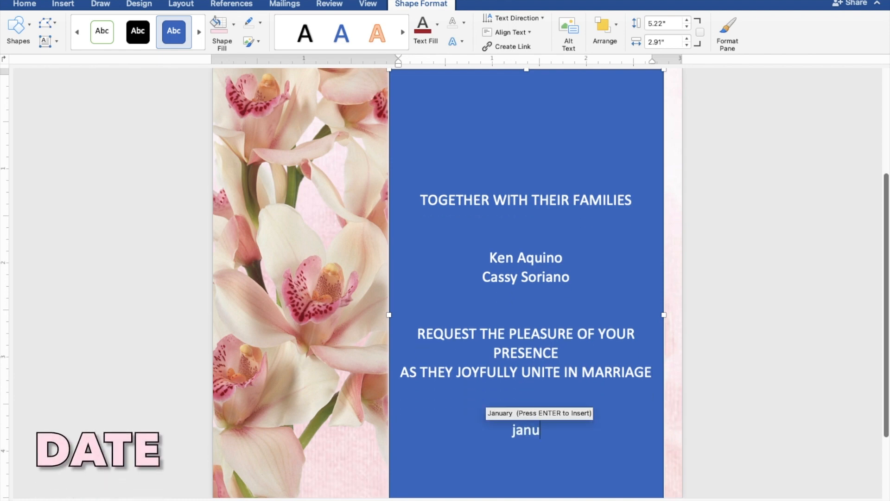
text(ary t)
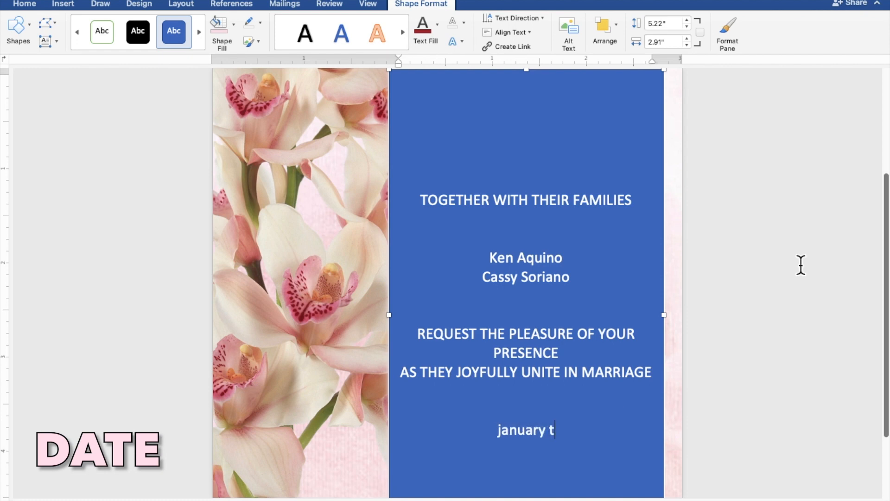
text(hirty. t)
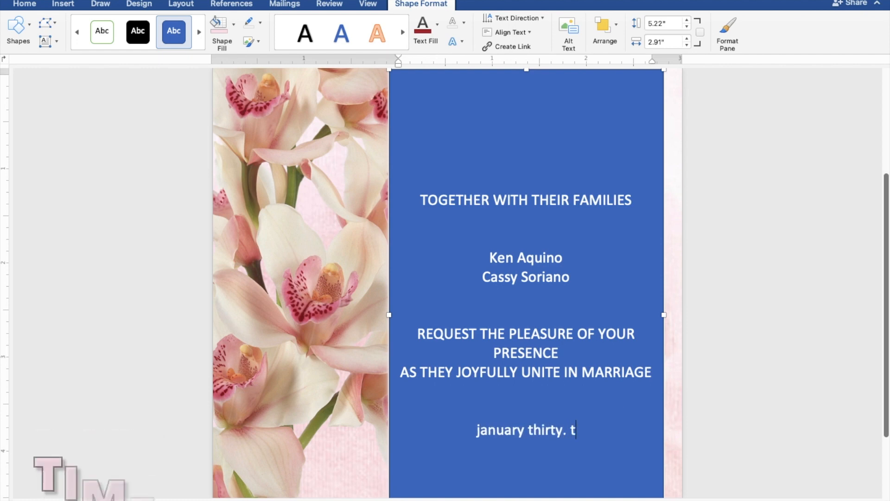
text(en o'clock)
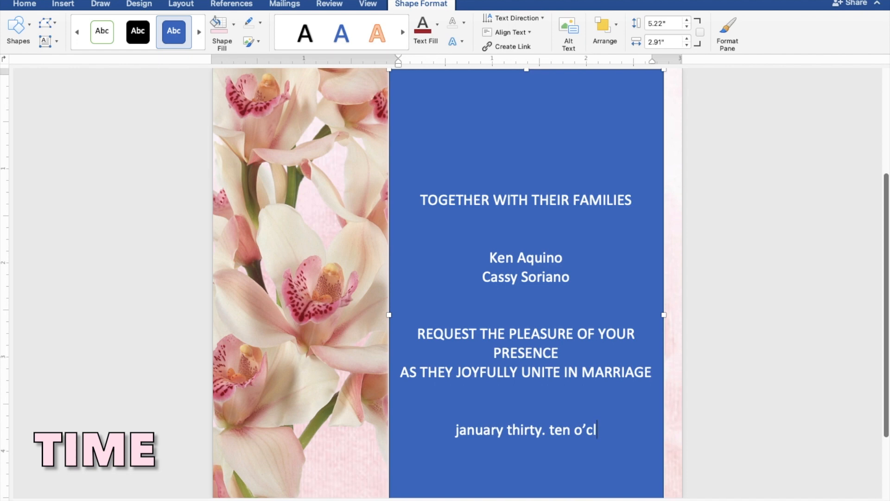
key(Return)
text(TWENTY T)
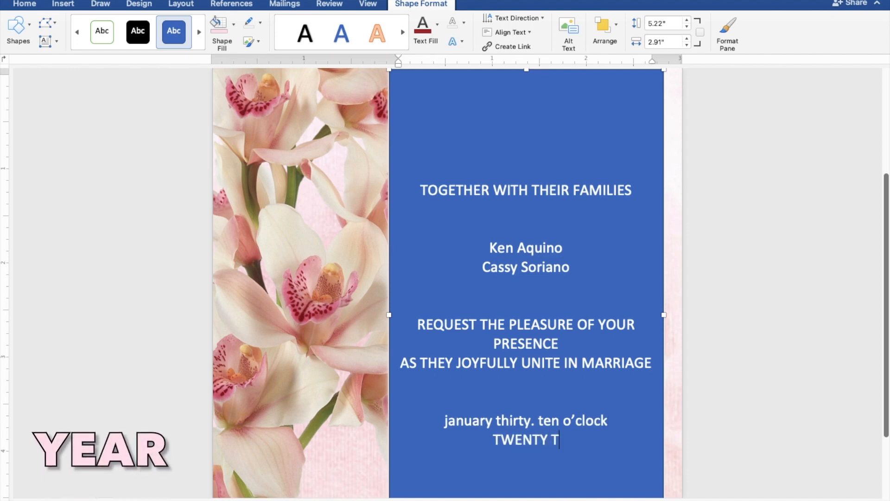
text(WENTY-TWO)
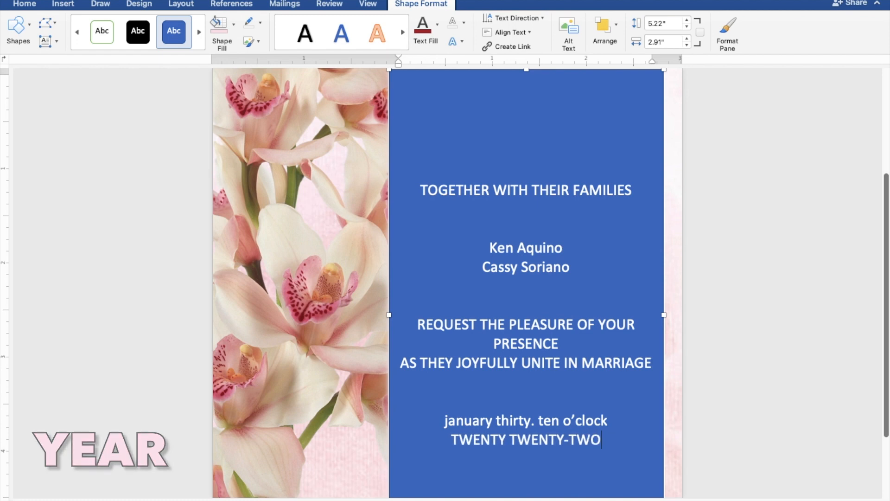
key(Return)
Add 'ST. THOMAS AQUINAS PARISH CHURCH', 'MANGALDAN PANGASINAN' and 'Reception to follow' on separate lines.
text(ST.)
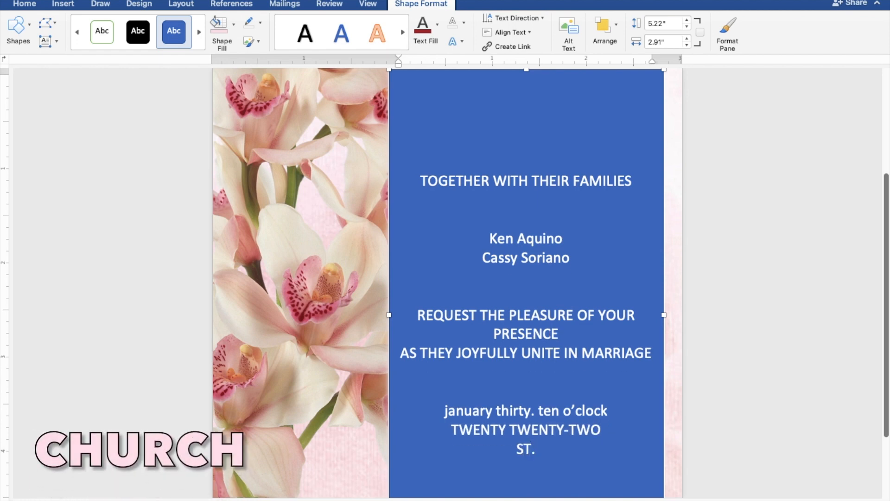
text( THOMAS AQUINAS )
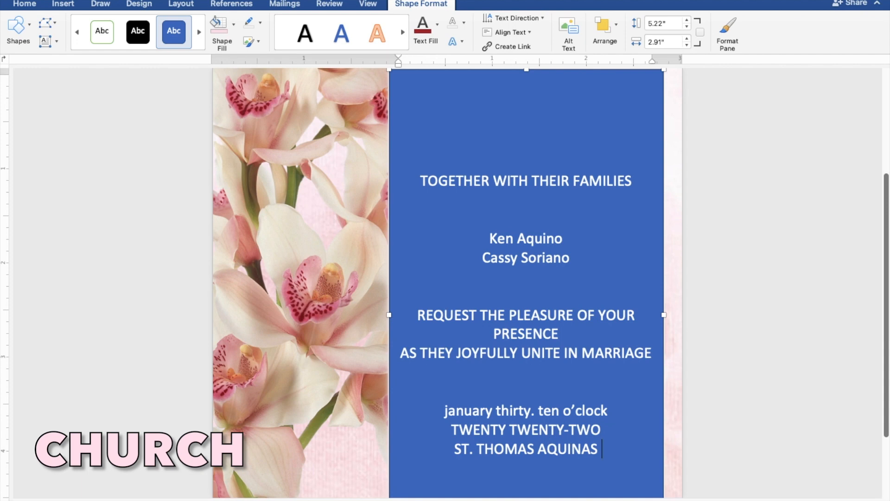
text(PARI)
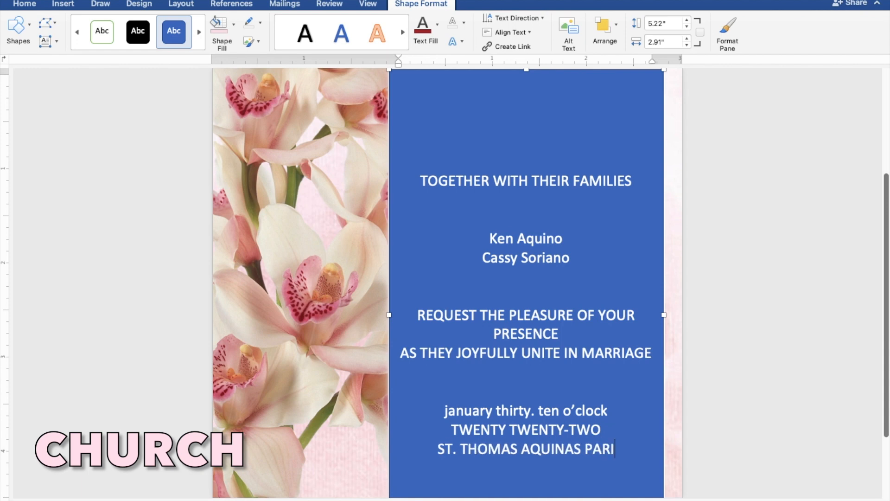
text(SH CHURCH)
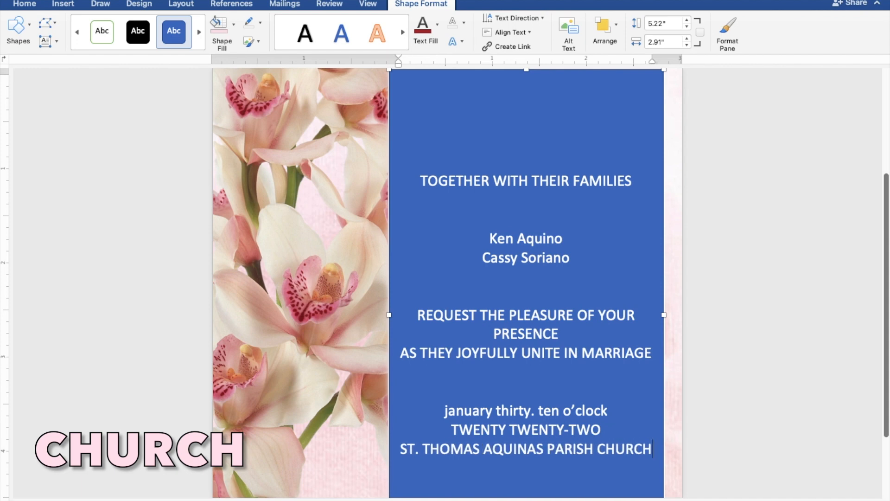
key(Return)
text(MANGA)
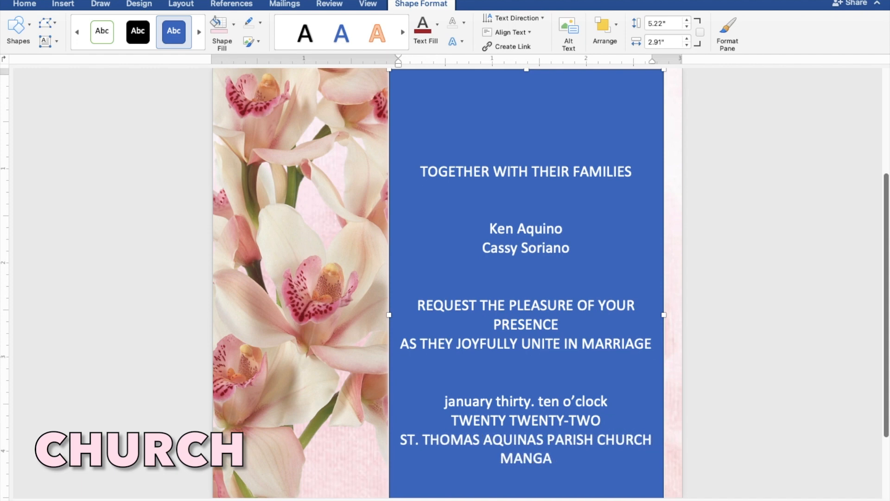
text(LDAN PANGASINAN)
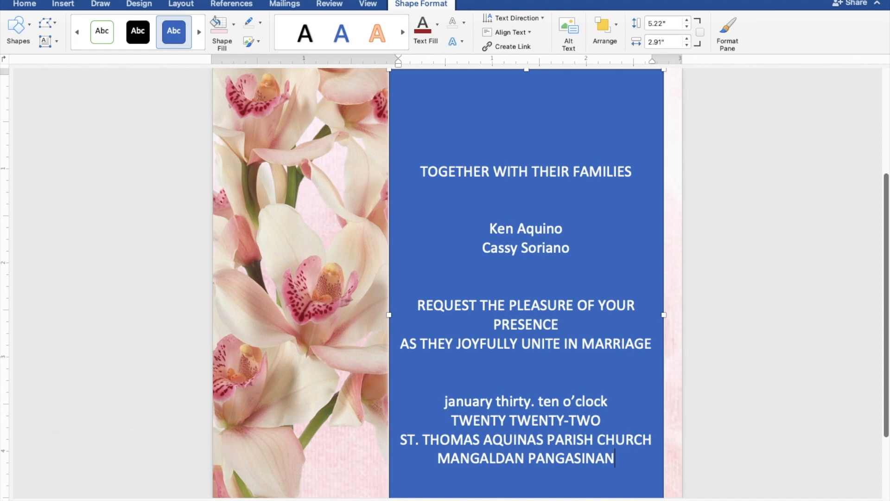
key(Return)
key(Return)
key(Return)
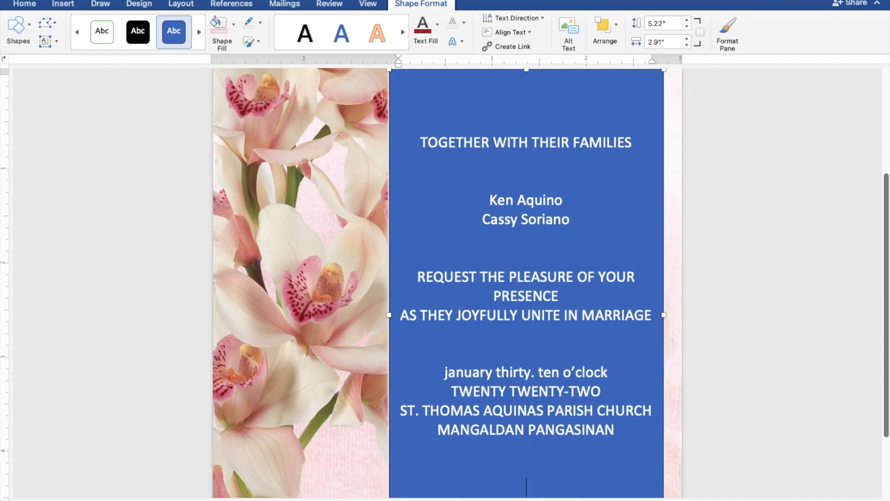
text(Receptio)
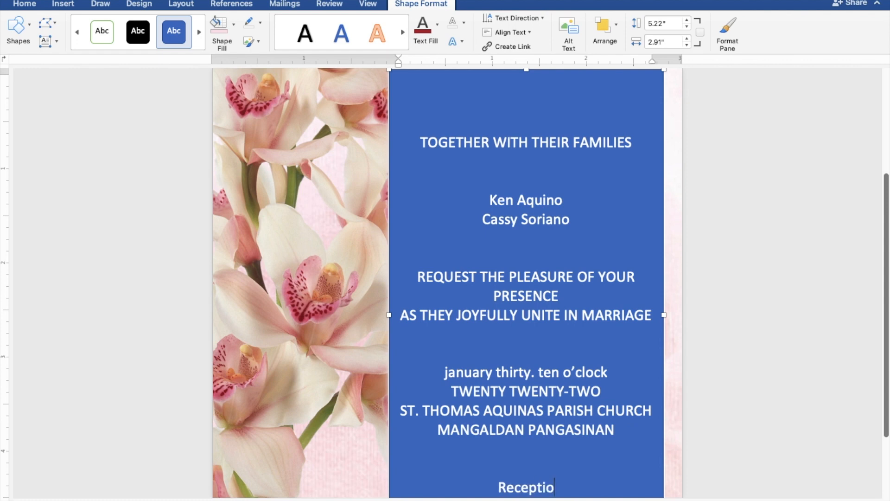
text(n to follow)
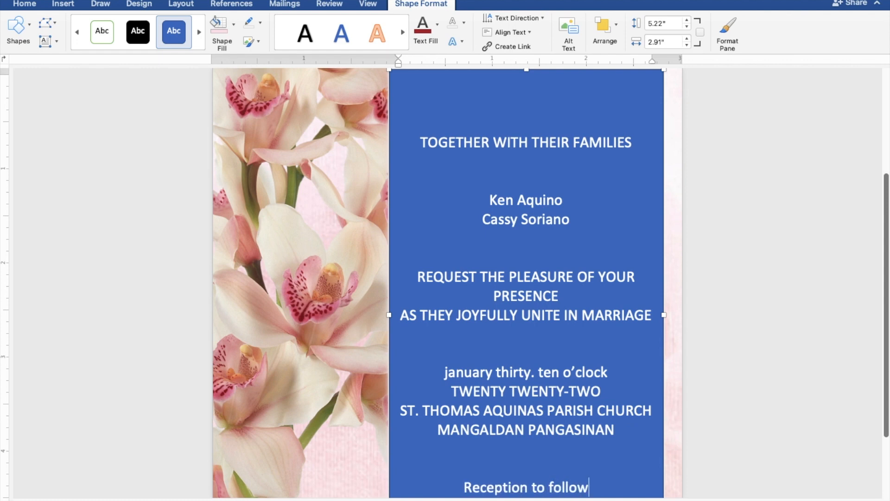
scroll(797, 264, down, 2)
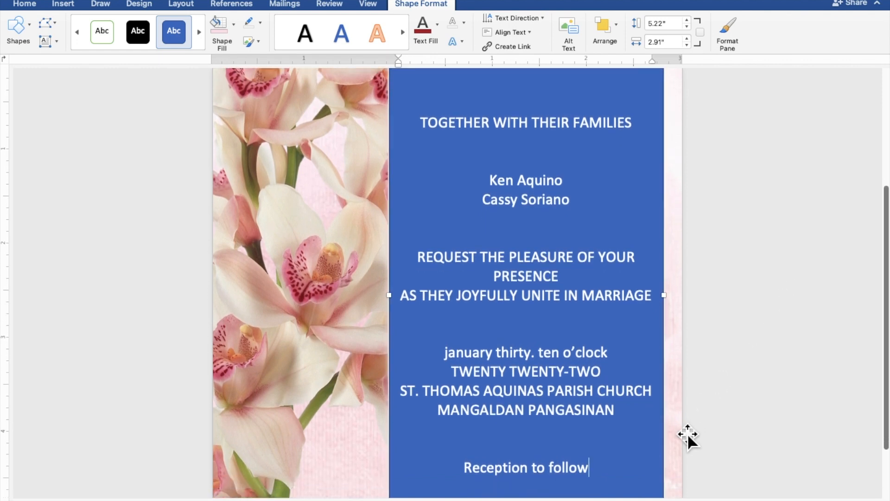
Select all panel wording, set the box to No Fill and No Outline, and colour the text dark red.
drag(600, 472, 425, 134)
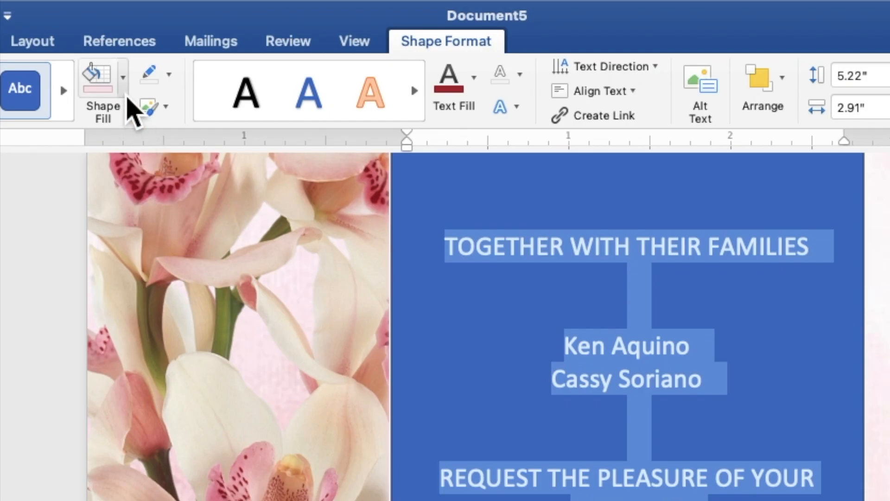
click(123, 81)
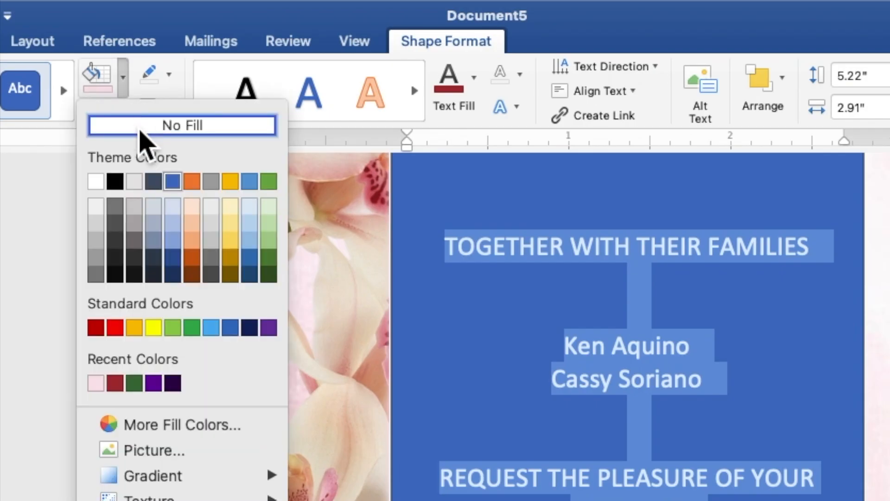
click(139, 128)
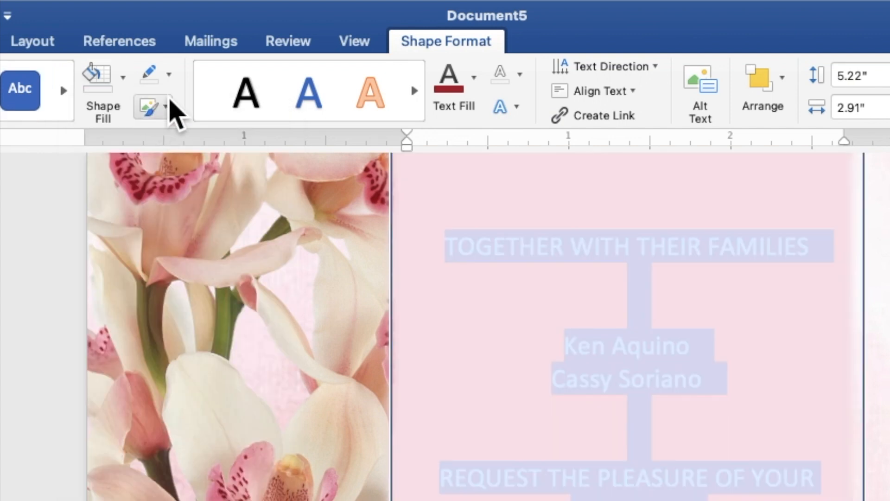
click(169, 74)
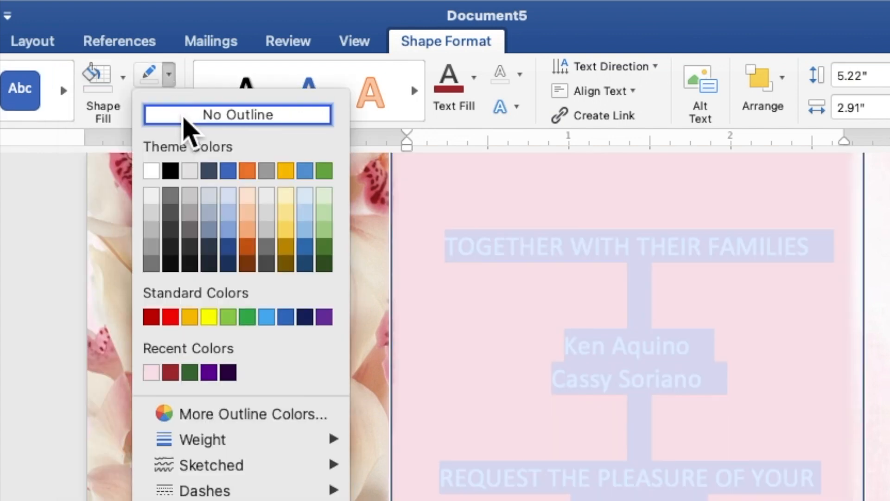
click(184, 115)
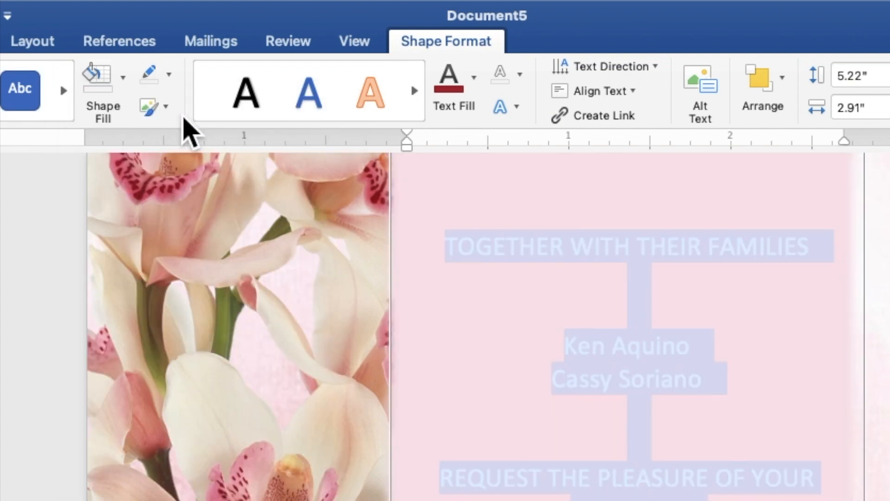
click(475, 91)
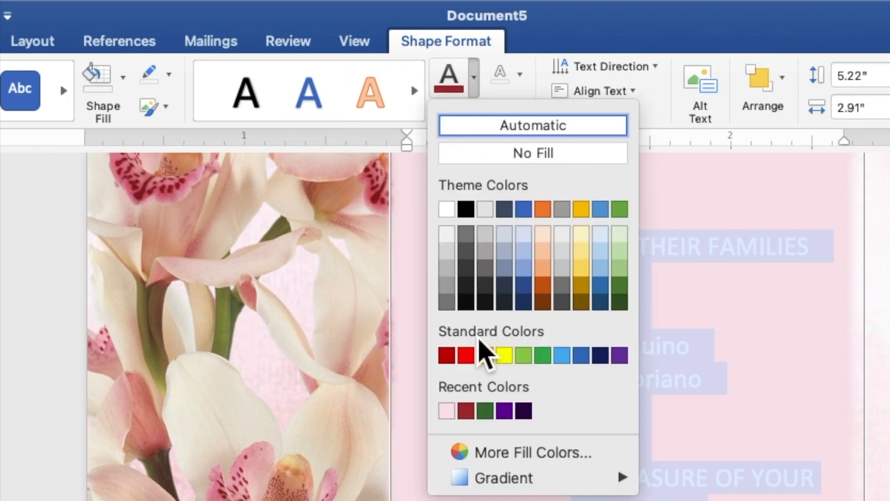
click(471, 415)
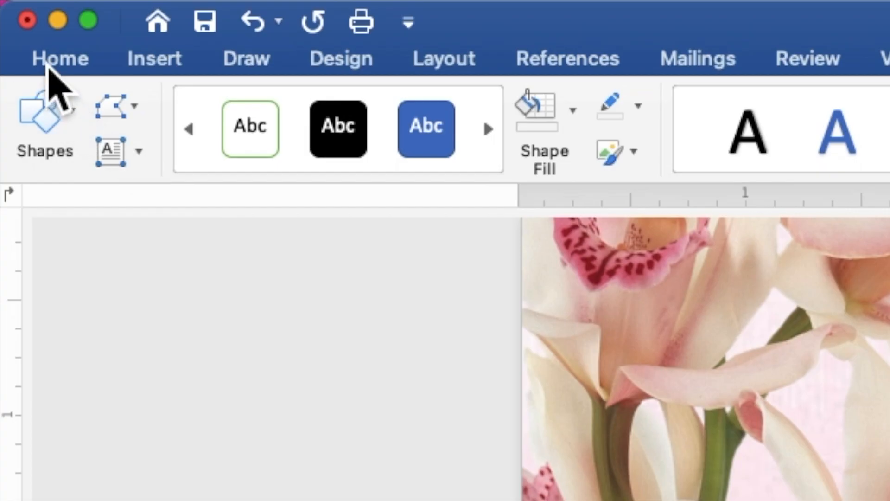
On the Home tab, change the selected invitation wording to Times New Roman, size 9.
click(19, 5)
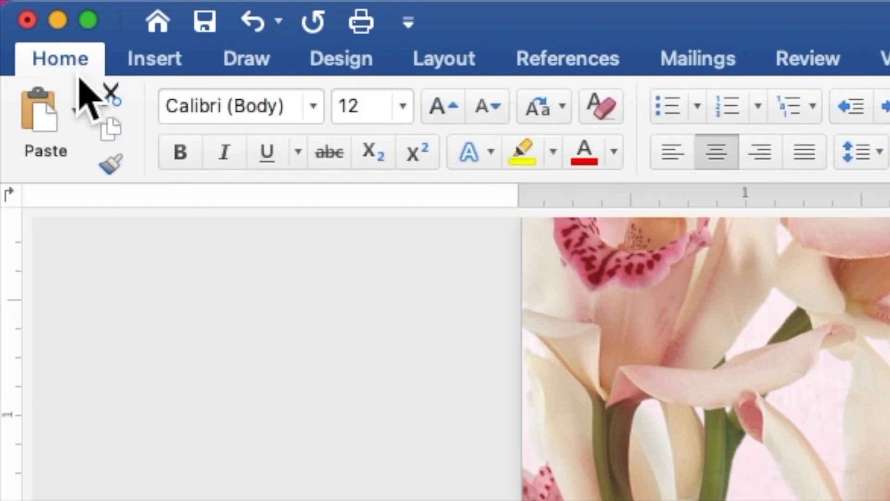
click(313, 119)
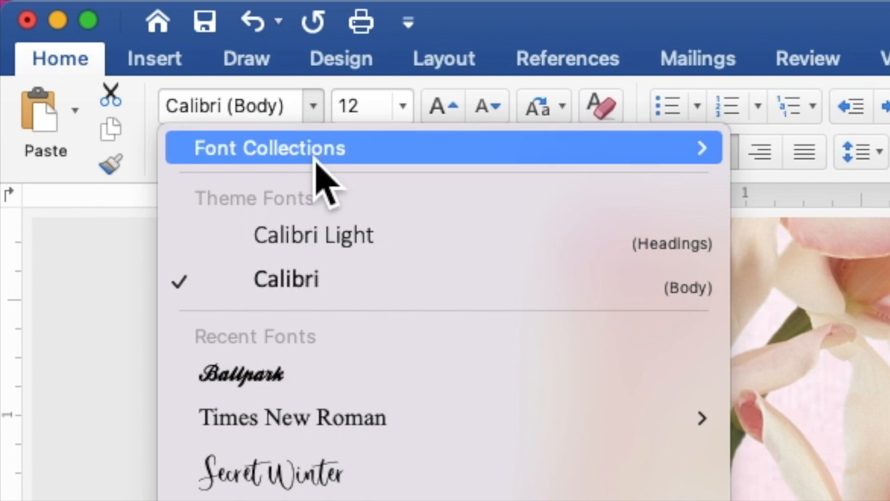
click(330, 419)
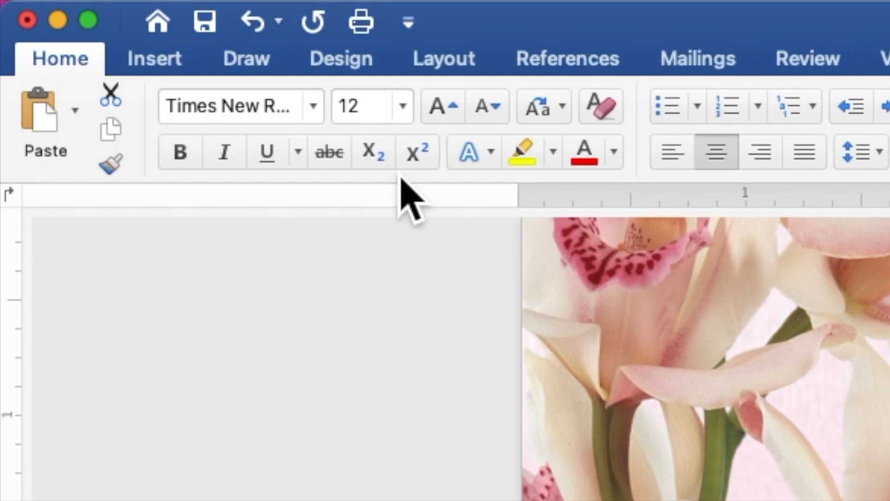
click(407, 115)
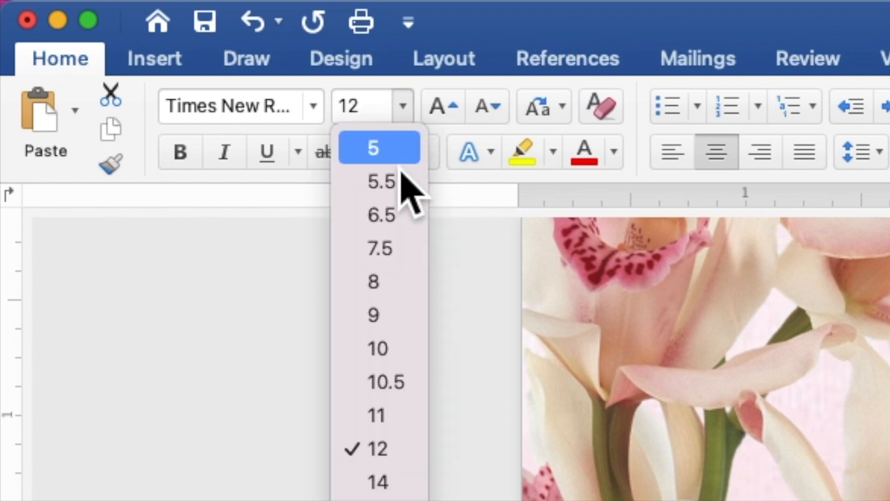
click(409, 320)
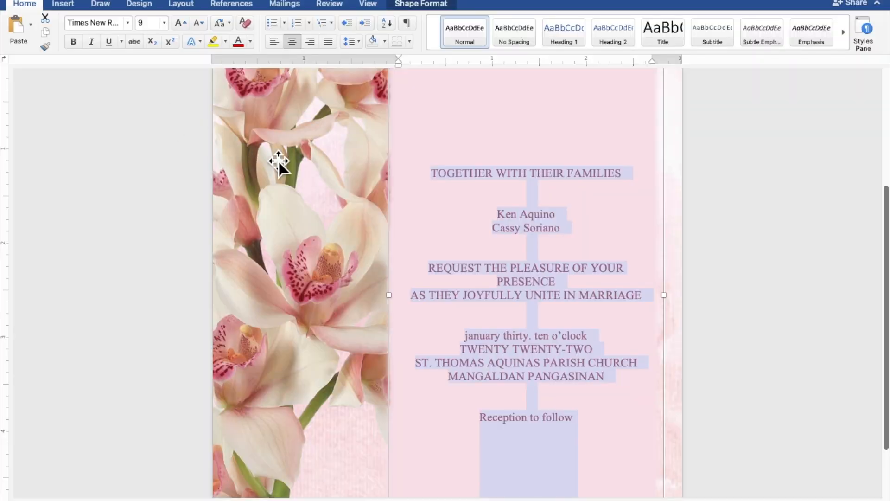
Set the two name lines, the date line and 'Reception to follow' in Ballpark at size 15.
drag(568, 216, 506, 220)
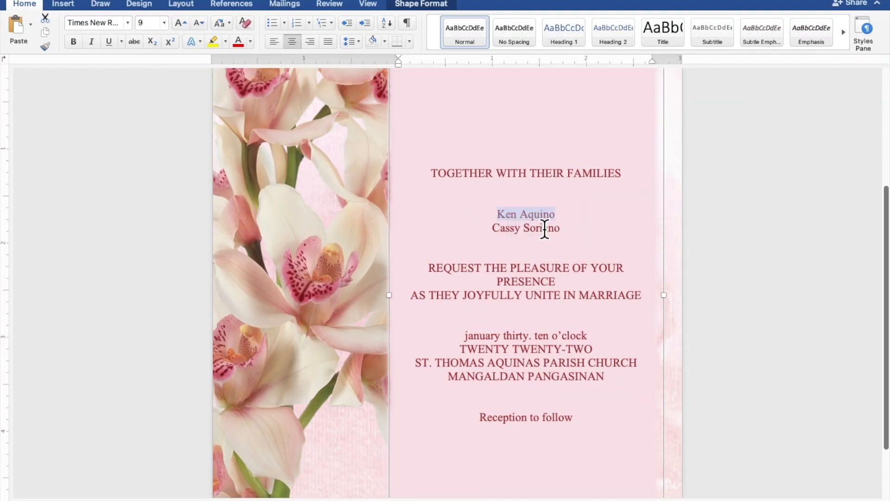
drag(562, 230, 510, 235)
drag(594, 340, 476, 341)
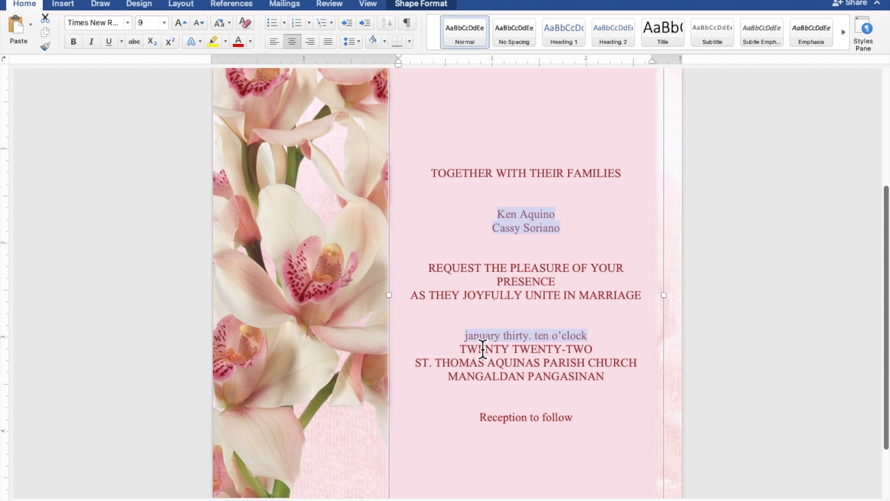
drag(578, 422, 501, 422)
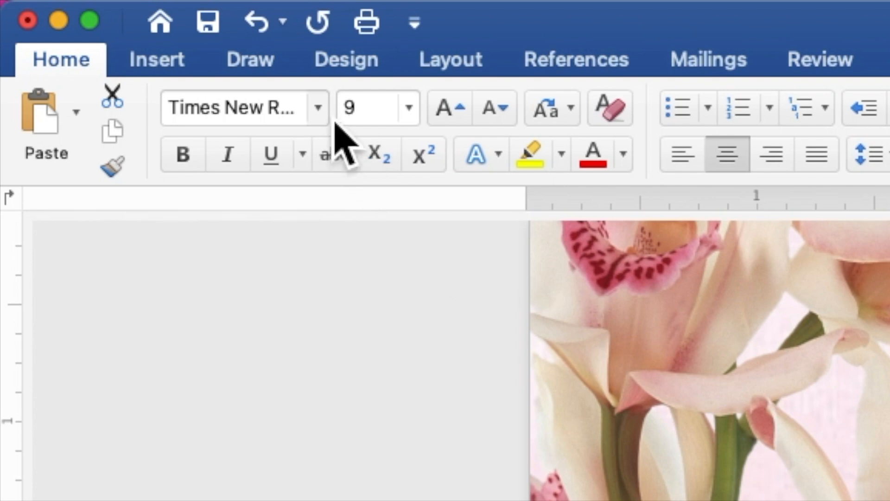
click(129, 24)
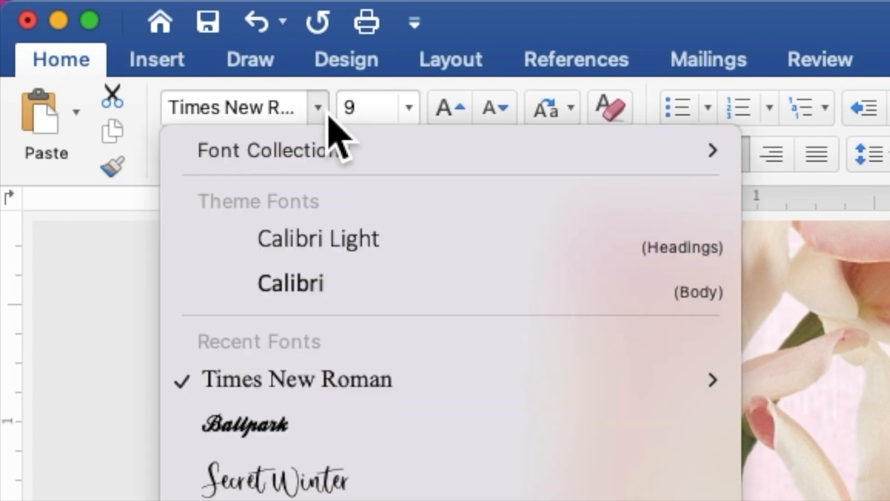
click(356, 428)
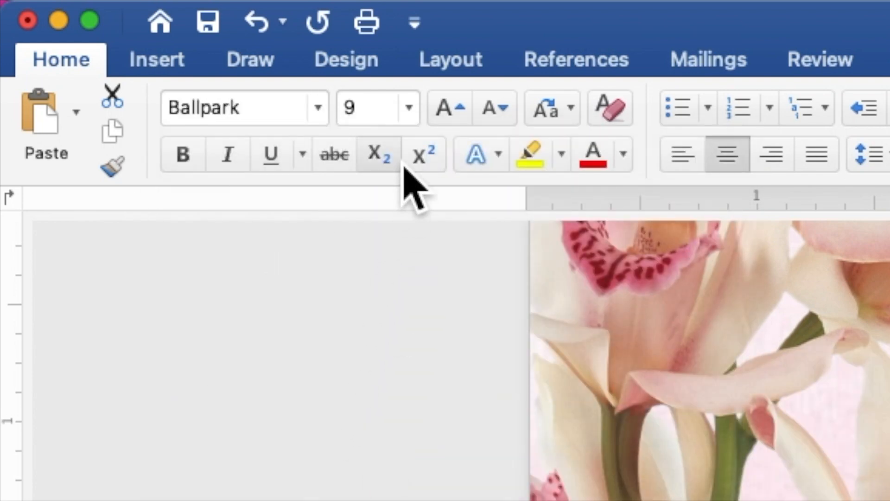
click(392, 120)
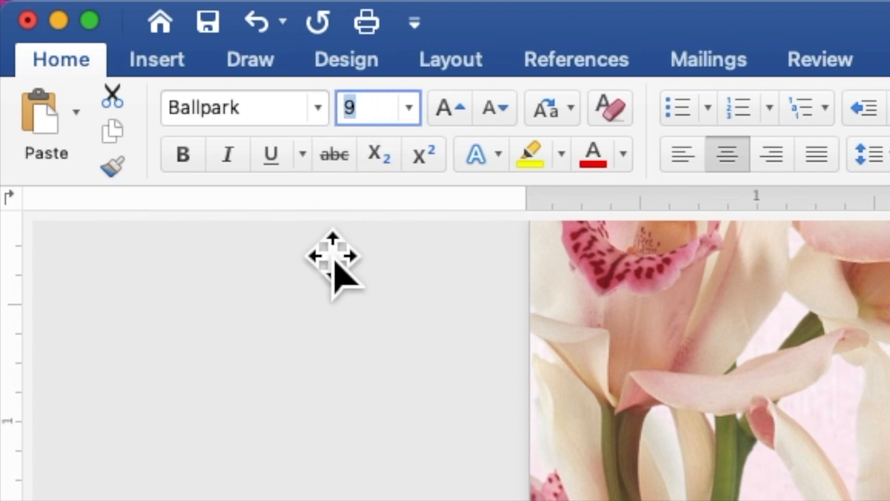
text(15)
key(Return)
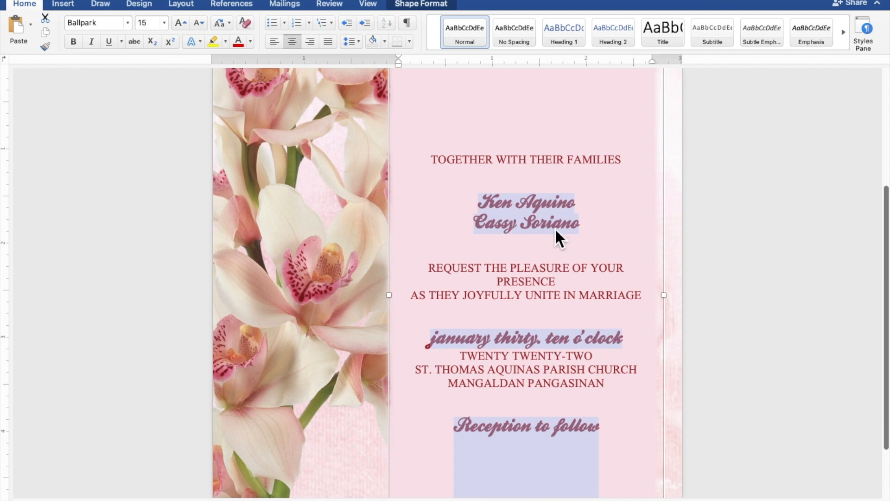
Enlarge the couple's two name lines to 30 pt.
click(583, 234)
drag(588, 231, 495, 211)
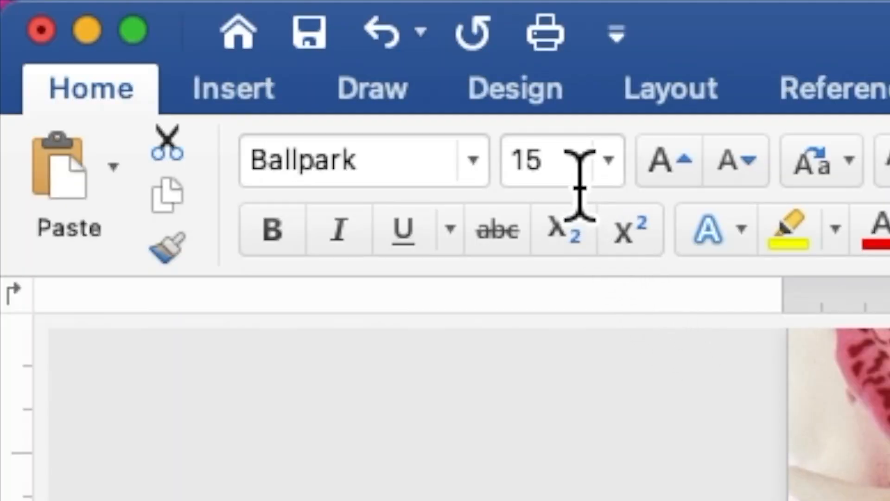
click(529, 166)
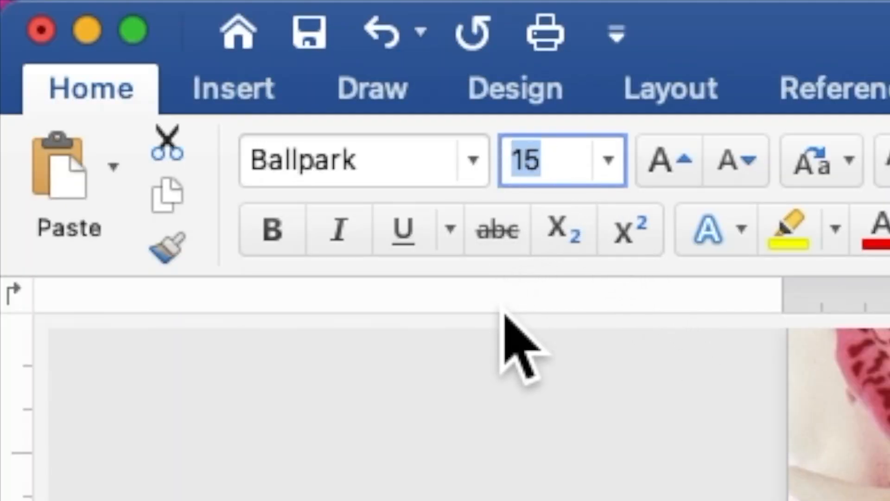
text(30)
key(Return)
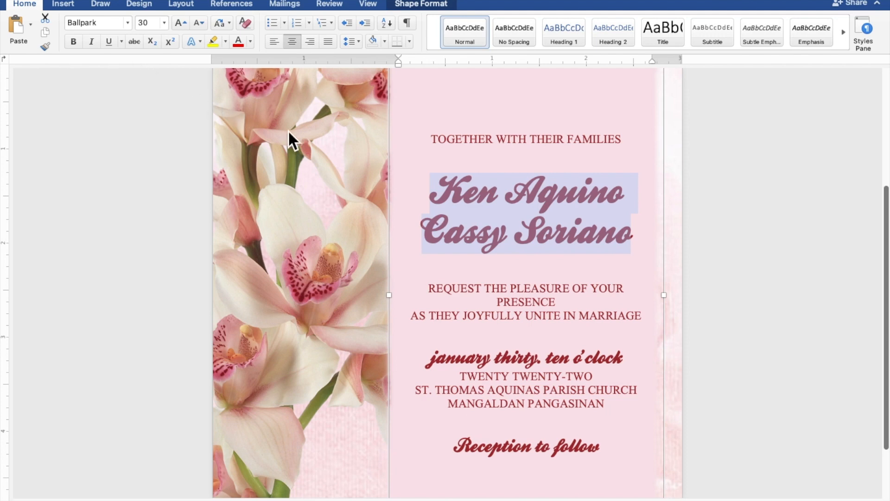
Insert blank lines above and below the names, above the date line and above 'Reception to follow'.
click(628, 195)
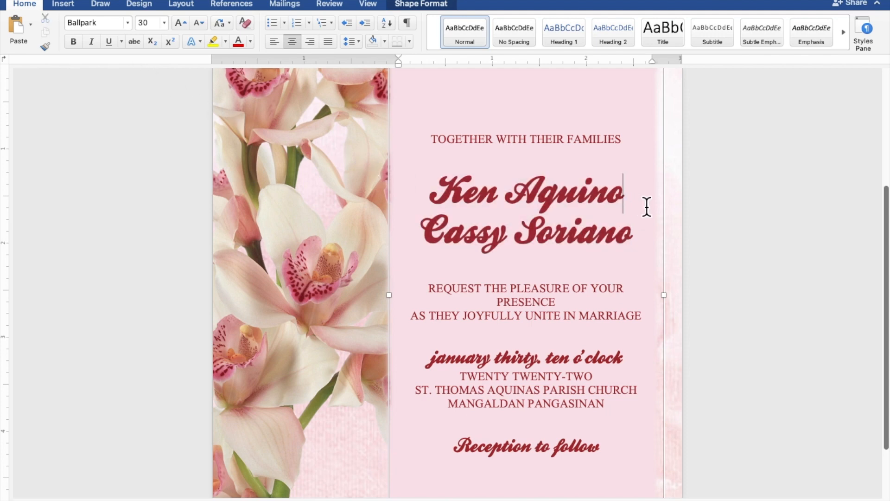
scroll(735, 236, down, 5)
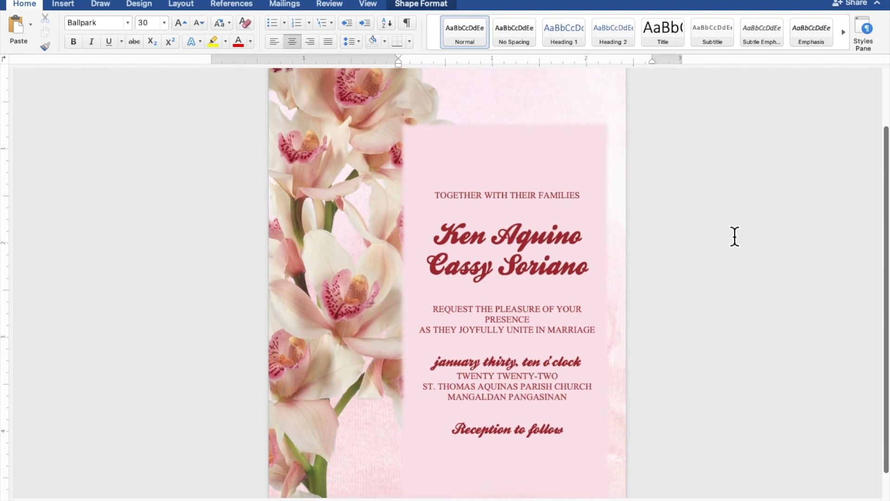
scroll(734, 237, down, 2)
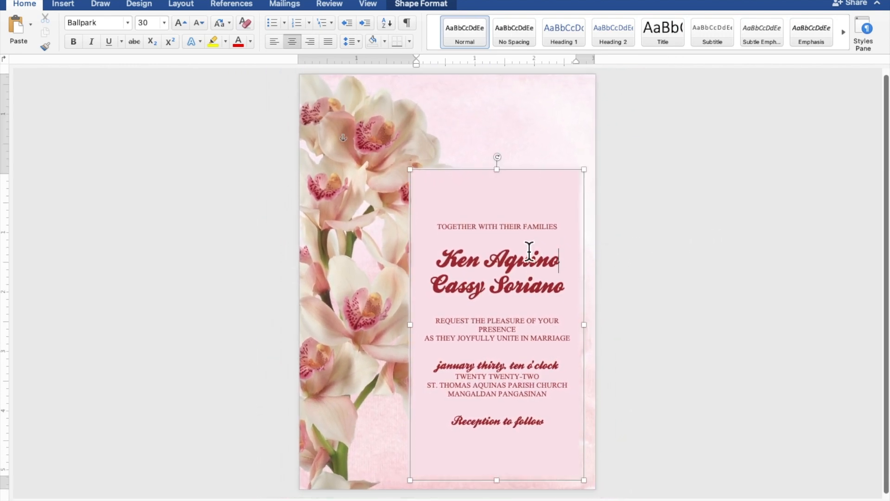
click(517, 242)
key(Return)
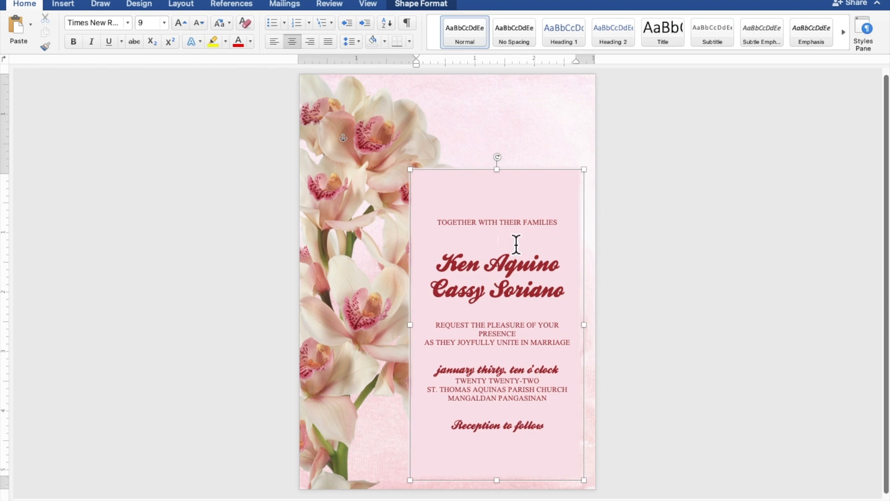
key(Return)
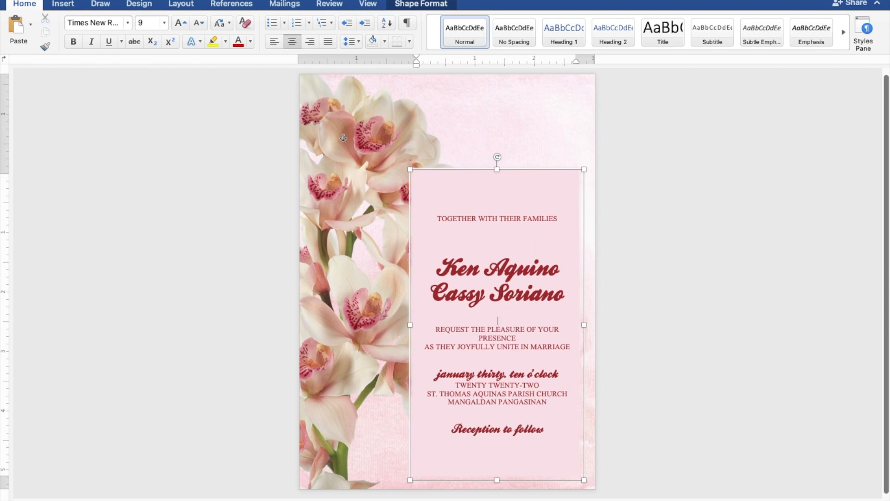
key(Return)
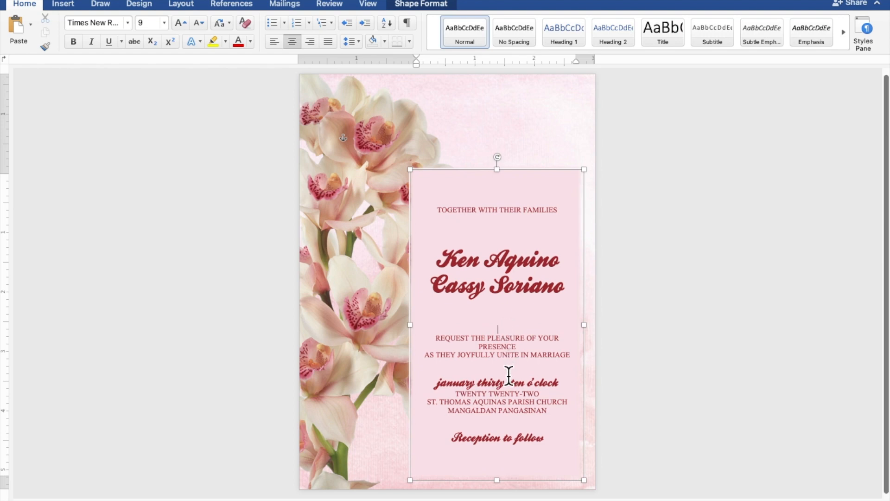
key(Return)
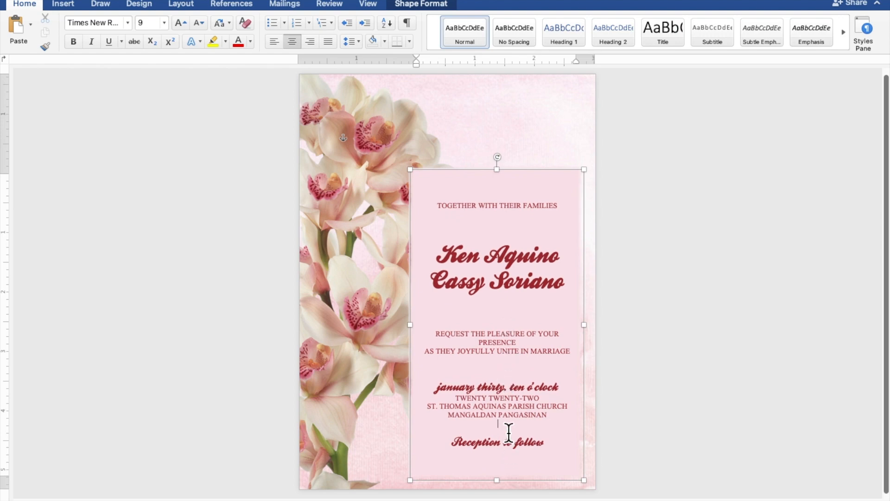
key(Return)
Widen the pink panel to 2.91" so the request fits on one line, then copy it.
drag(418, 334, 402, 334)
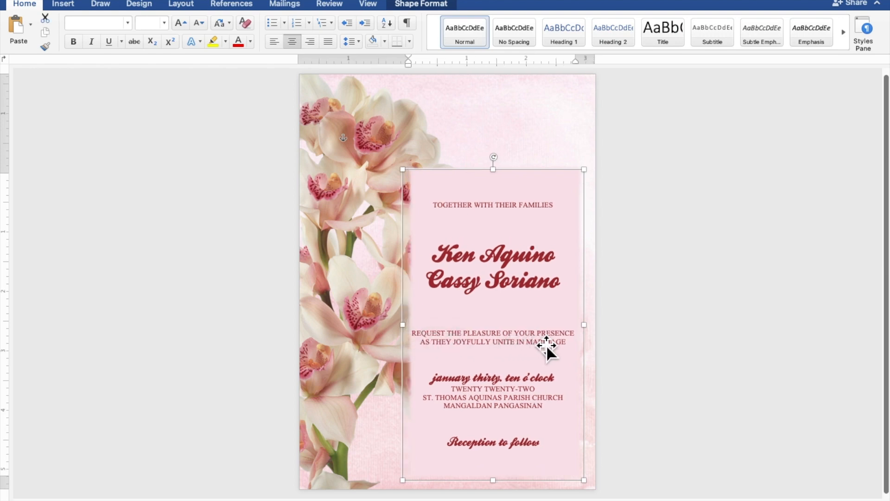
drag(546, 344, 549, 343)
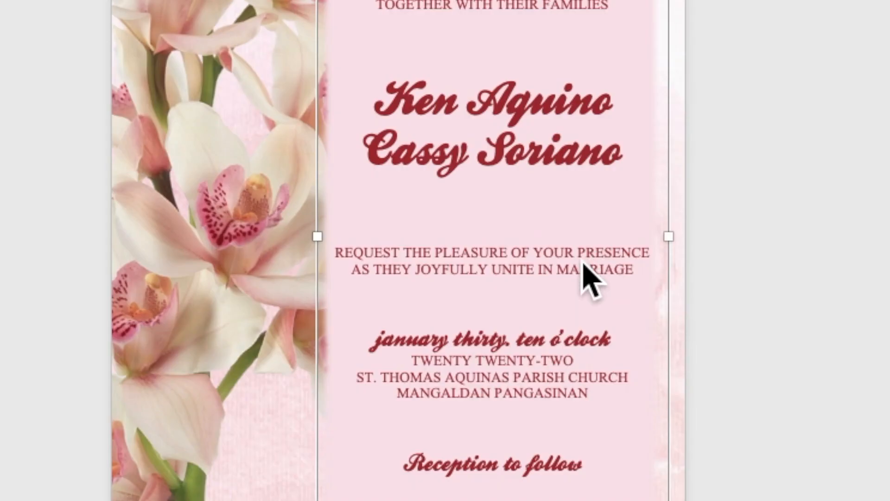
right_click(543, 337)
click(603, 301)
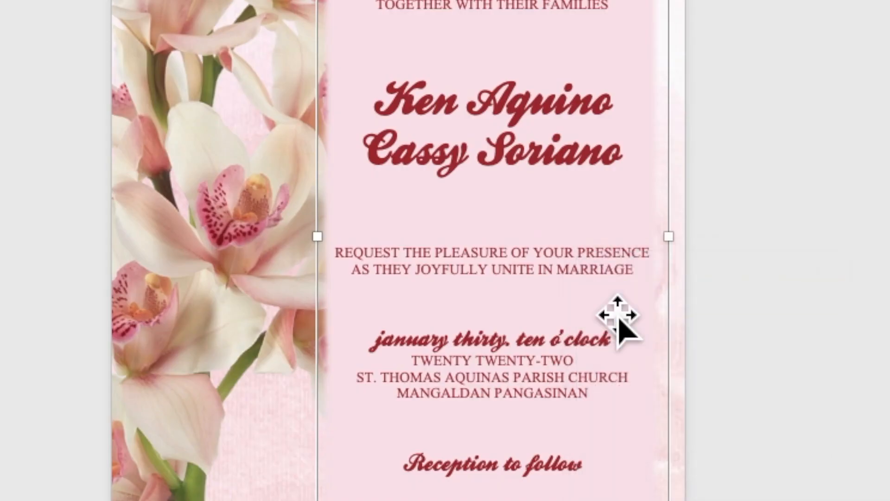
right_click(547, 147)
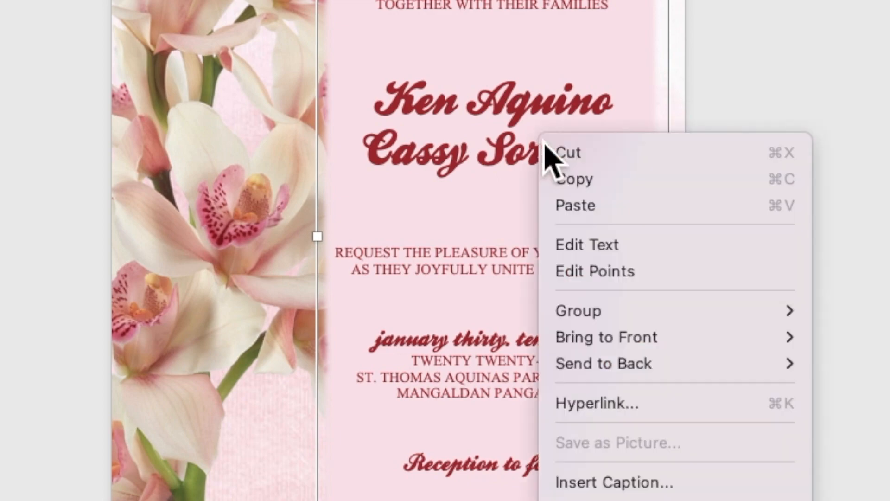
Paste a copy of the panel, delete every line except the couple's names, and shrink it to fit.
click(571, 210)
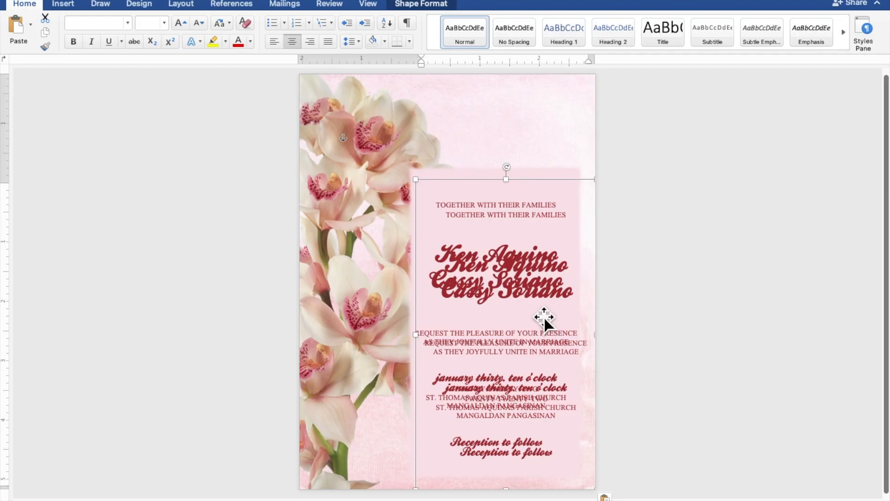
drag(542, 314, 421, 210)
click(338, 139)
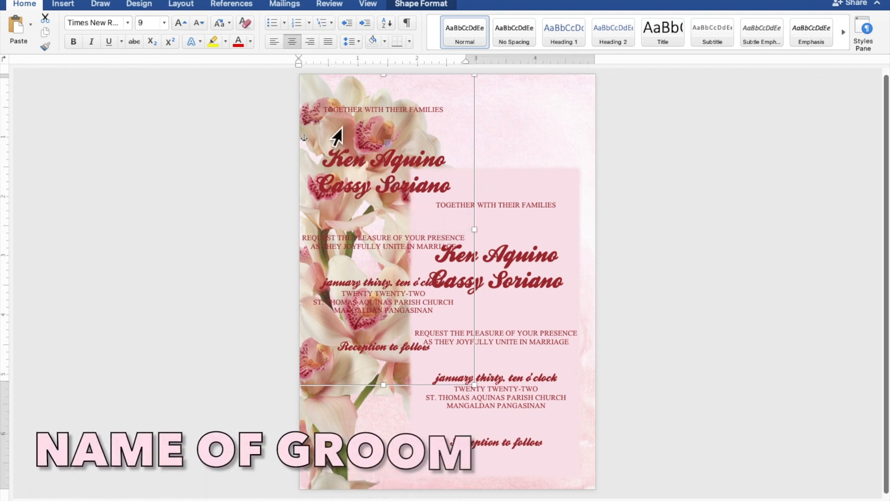
drag(327, 116, 384, 130)
key(BackSpace)
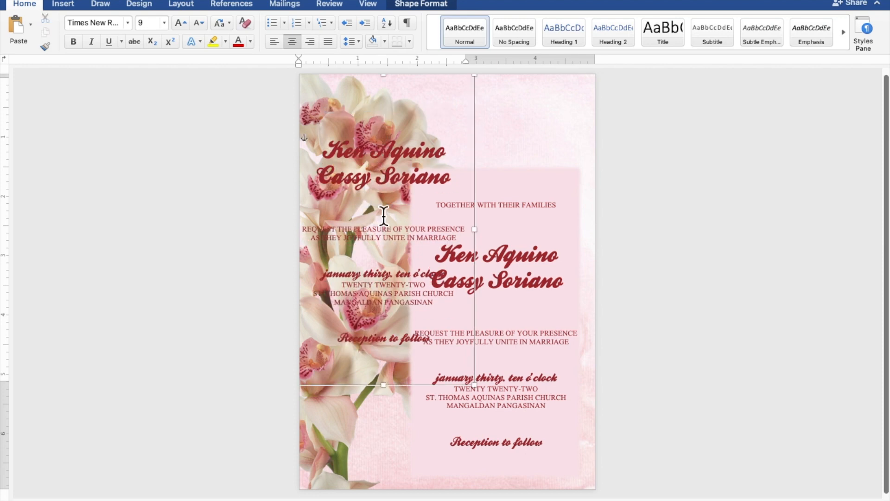
drag(384, 214, 427, 355)
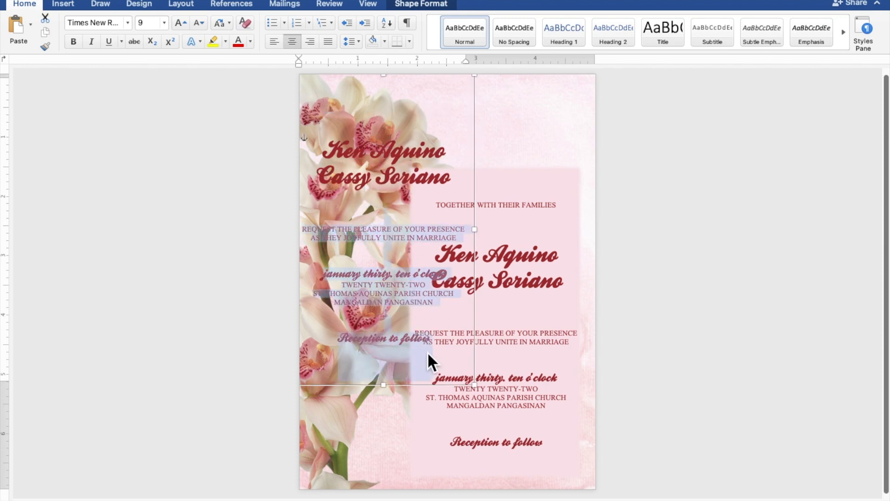
key(BackSpace)
drag(474, 384, 468, 125)
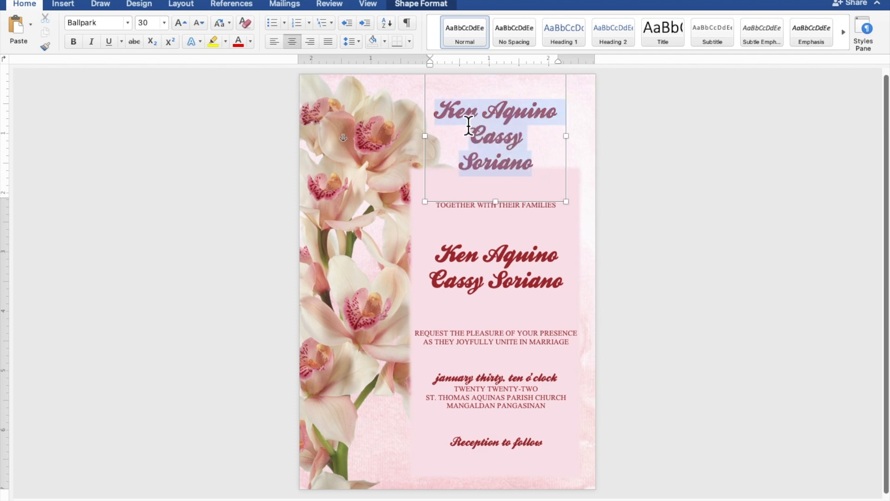
Trim the names copy to a single 60 pt 'K', shrink its box, and move it to the page top.
drag(462, 117, 468, 114)
key(BackSpace)
key(BackSpace)
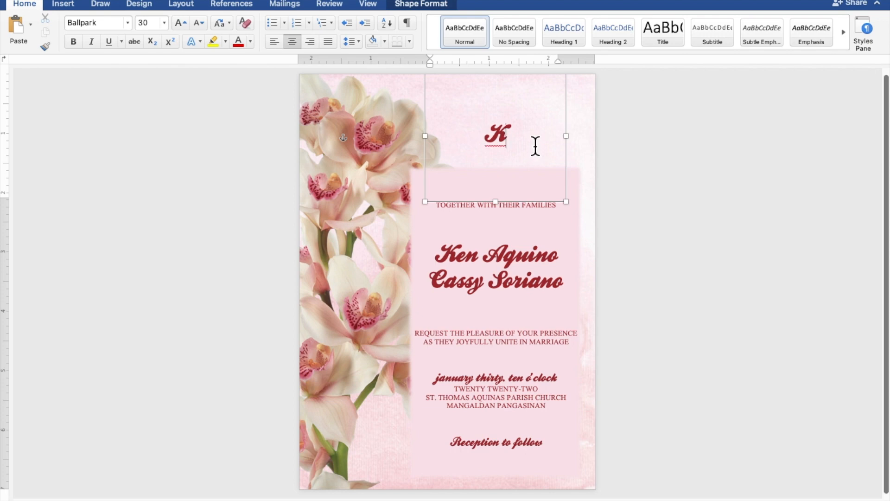
double_click(498, 137)
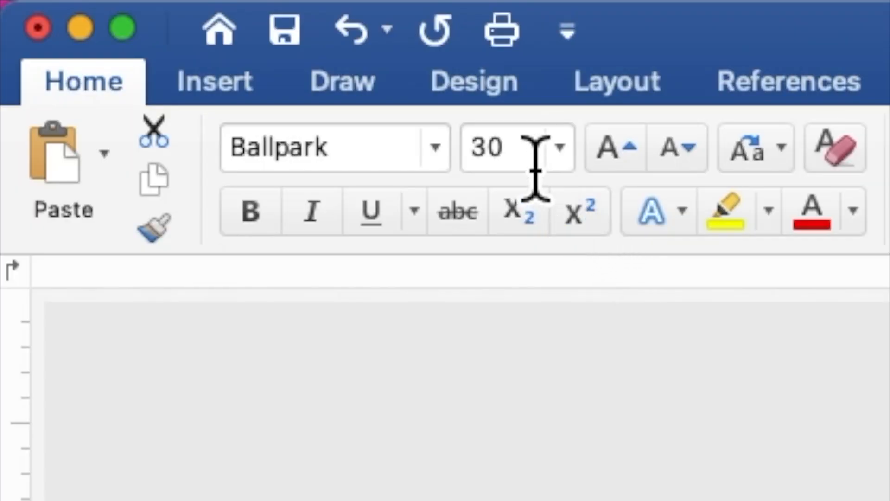
click(142, 27)
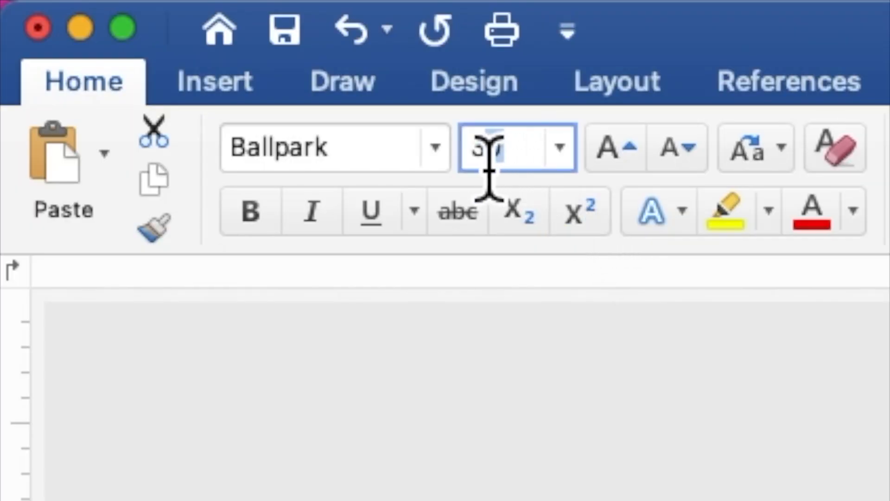
text(60)
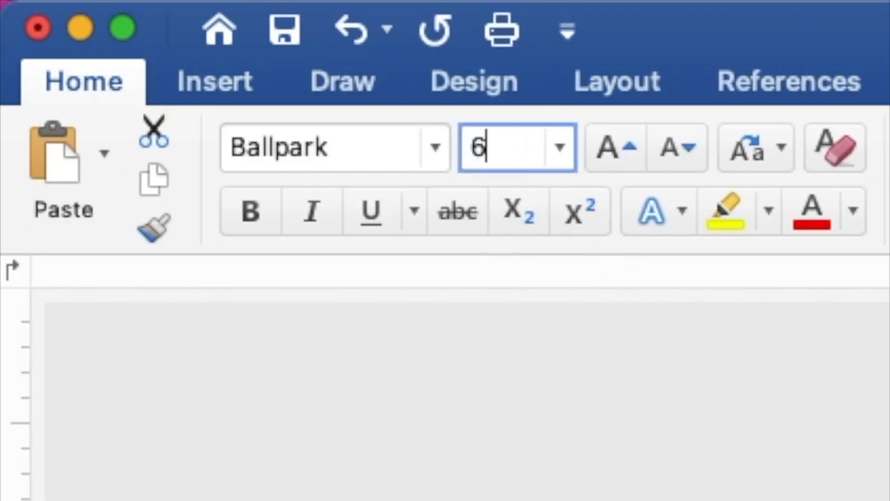
key(Return)
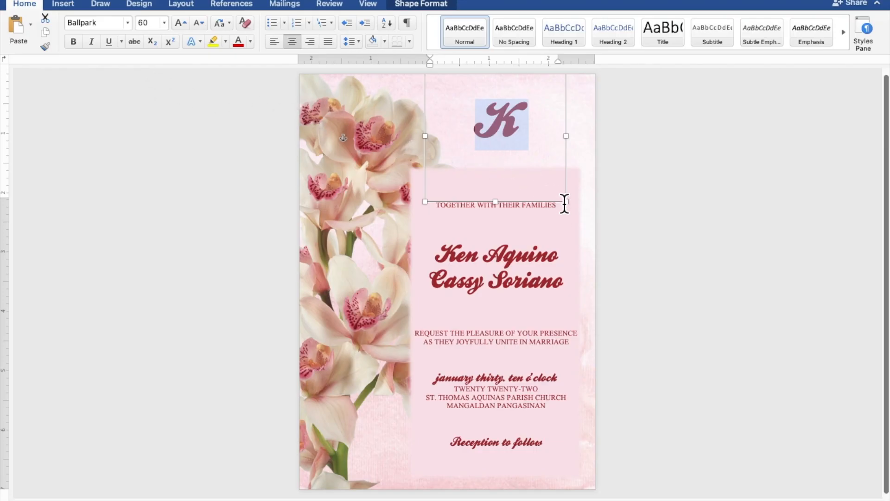
drag(566, 202, 526, 161)
drag(549, 190, 533, 155)
Duplicate the K box and offset the copy down and to the right.
right_click(487, 125)
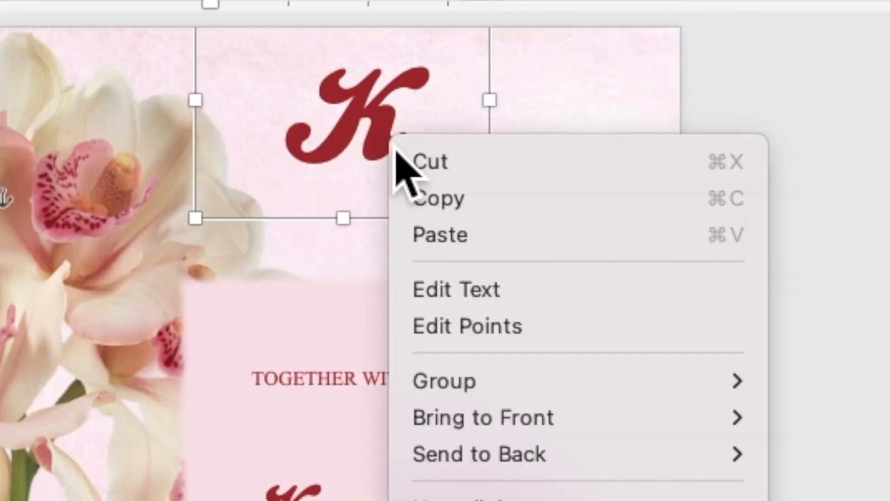
click(430, 203)
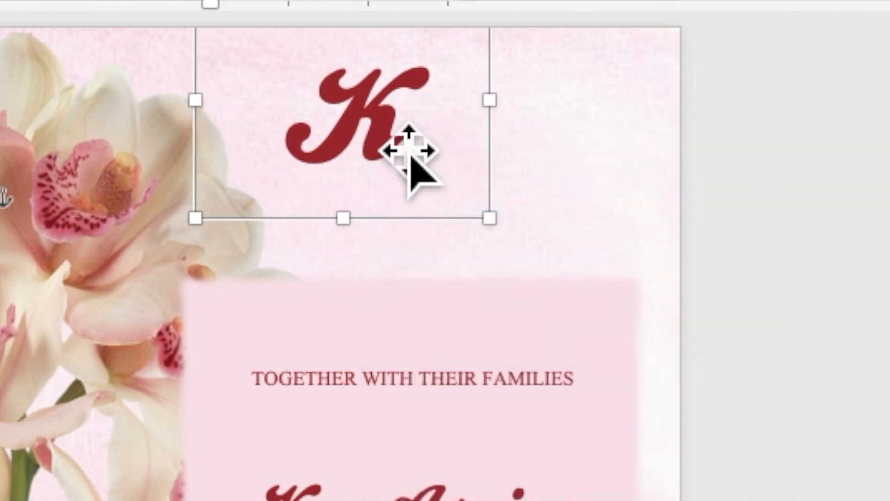
right_click(390, 132)
click(434, 219)
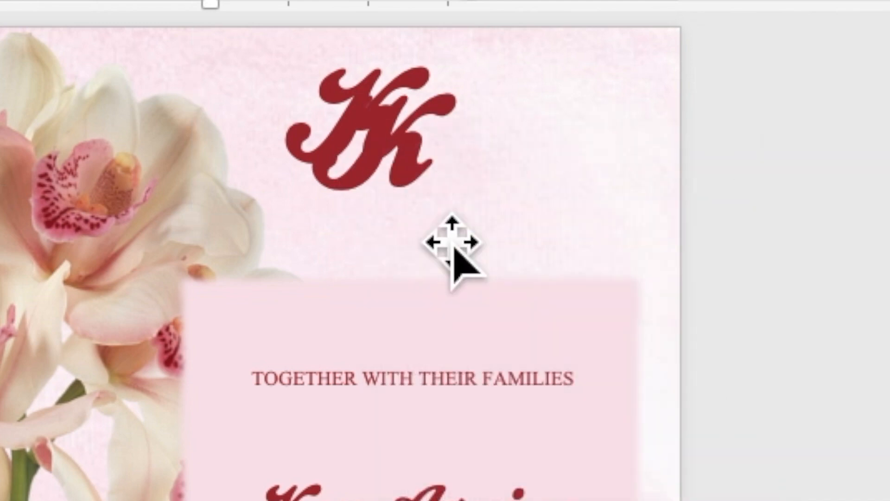
drag(435, 185, 470, 212)
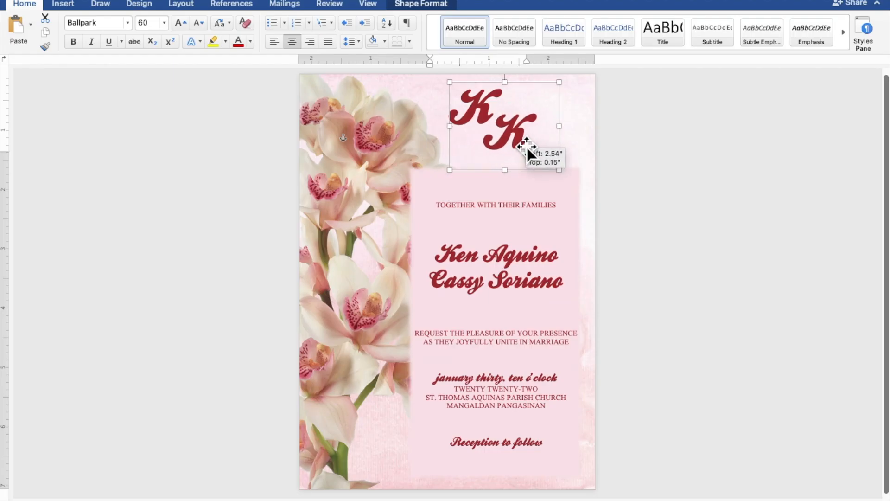
Change the second letter to 'C' and centre the KC monogram at the top.
click(540, 142)
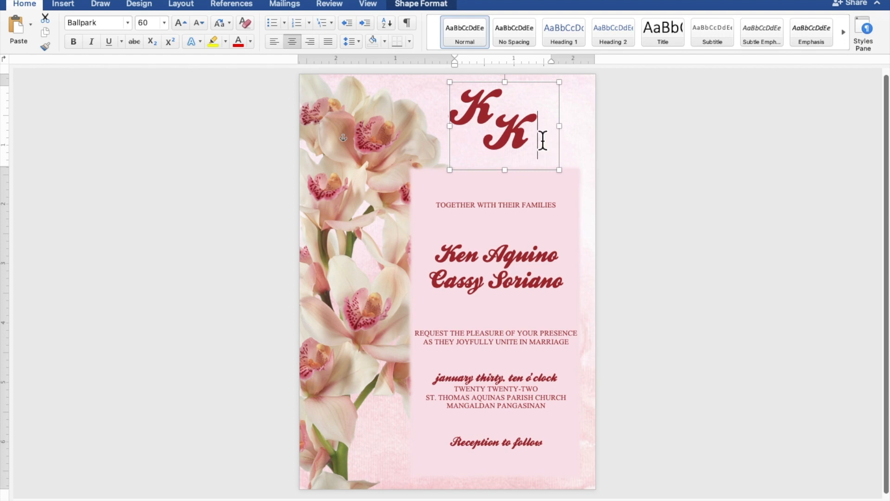
drag(538, 145, 503, 139)
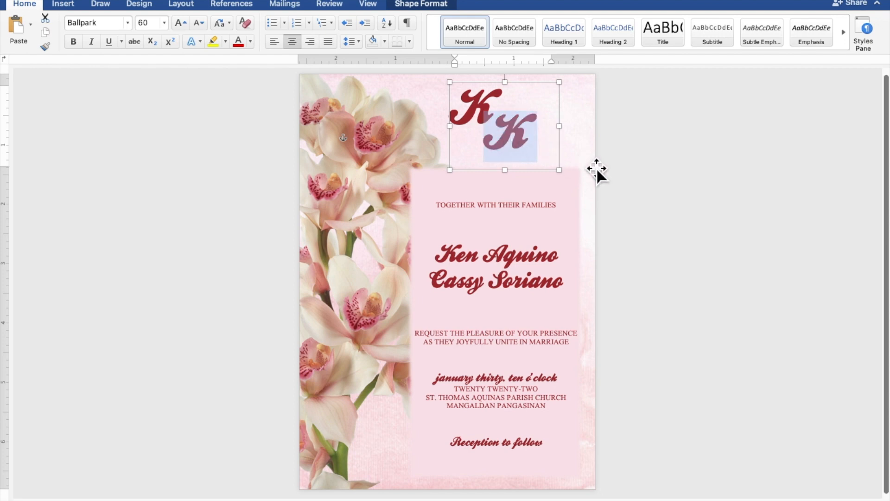
text(C)
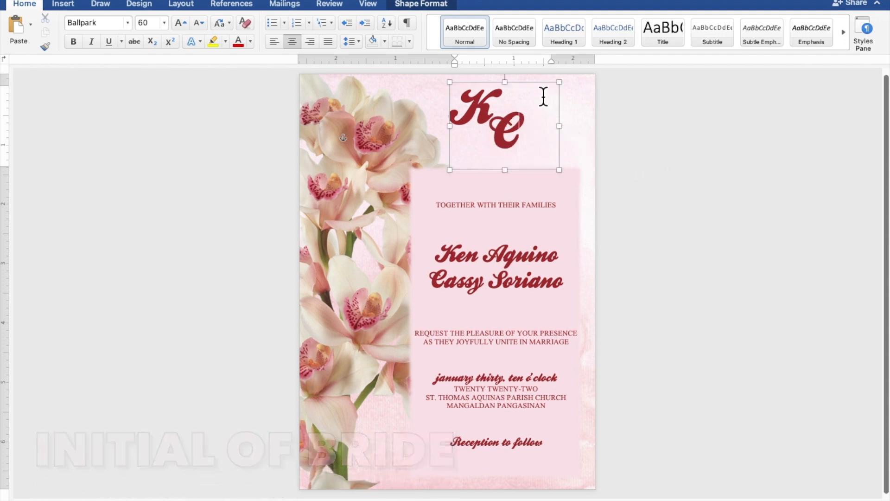
drag(546, 91, 550, 94)
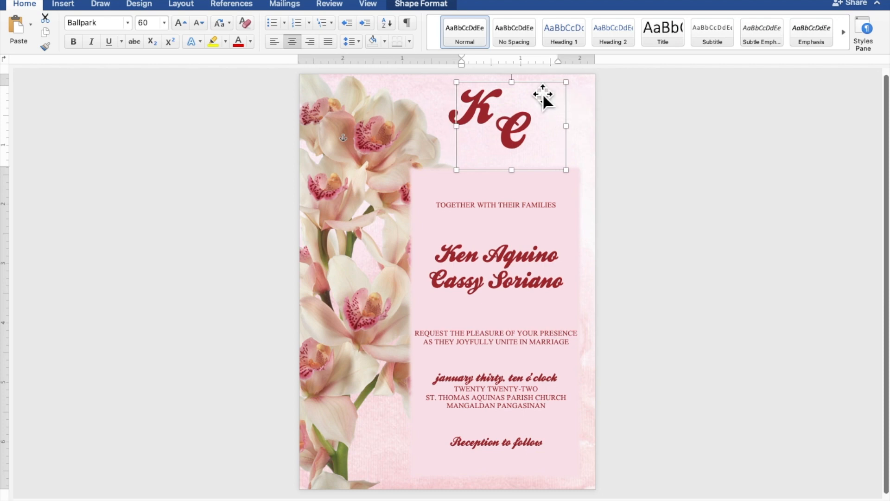
drag(454, 119, 469, 119)
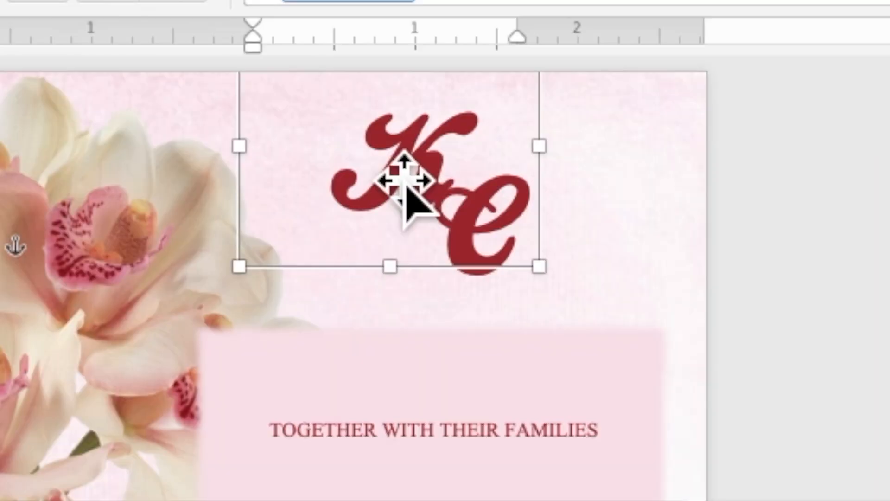
Duplicate the monogram box and move the copy over the orchids.
right_click(479, 109)
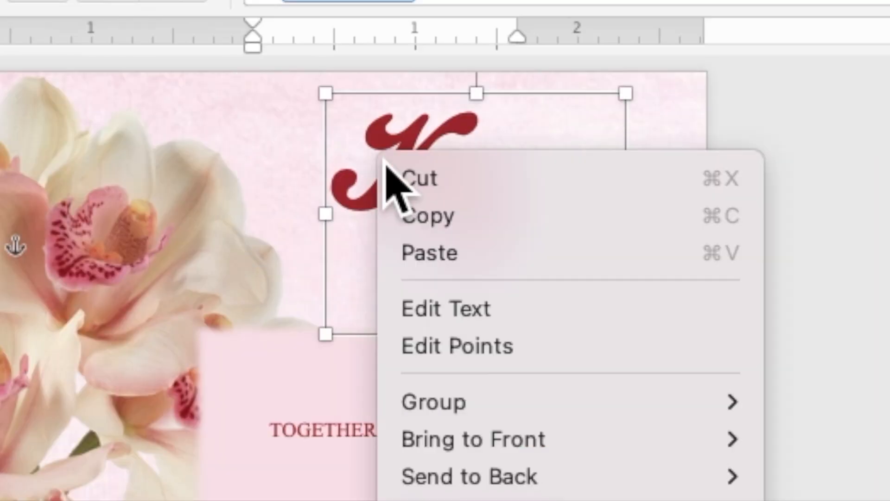
click(420, 216)
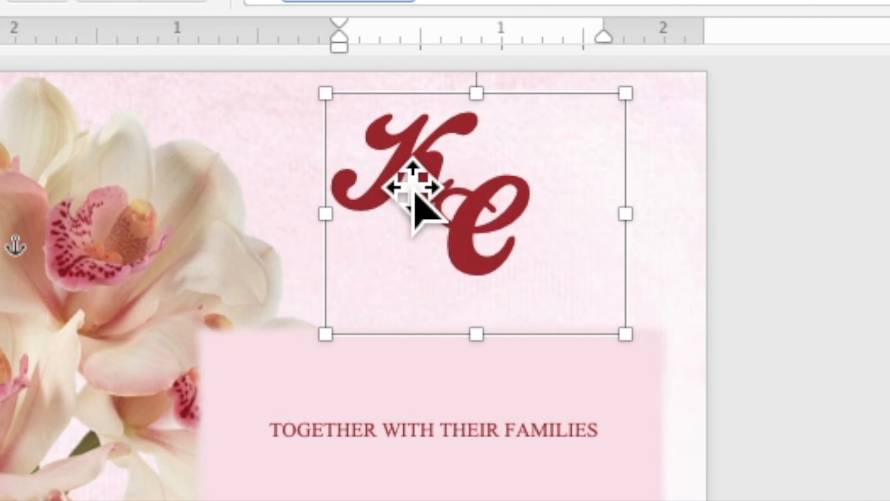
right_click(394, 168)
click(438, 257)
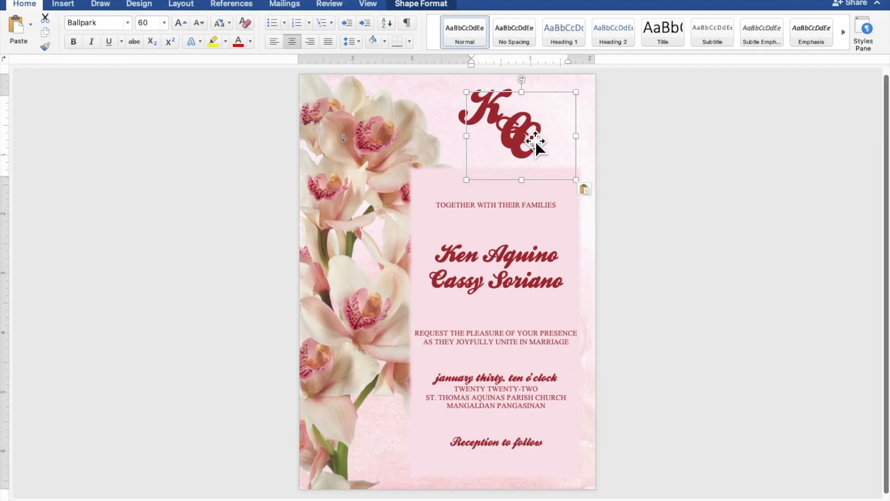
drag(536, 146, 384, 152)
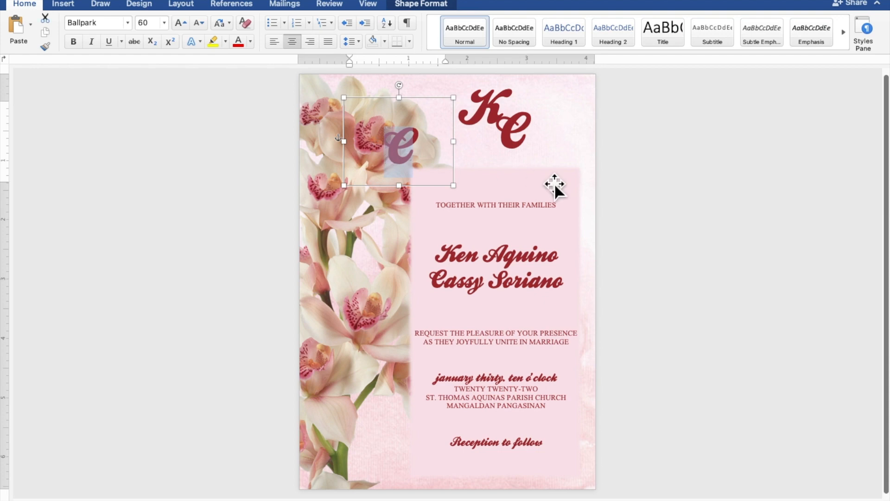
Replace its letter with '&' at 150 pt and enlarge the box to fit.
text(&)
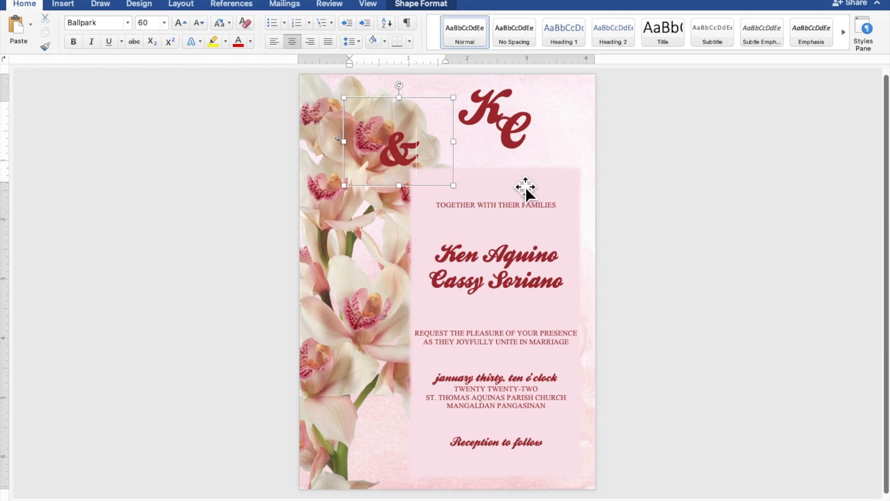
drag(430, 159, 390, 154)
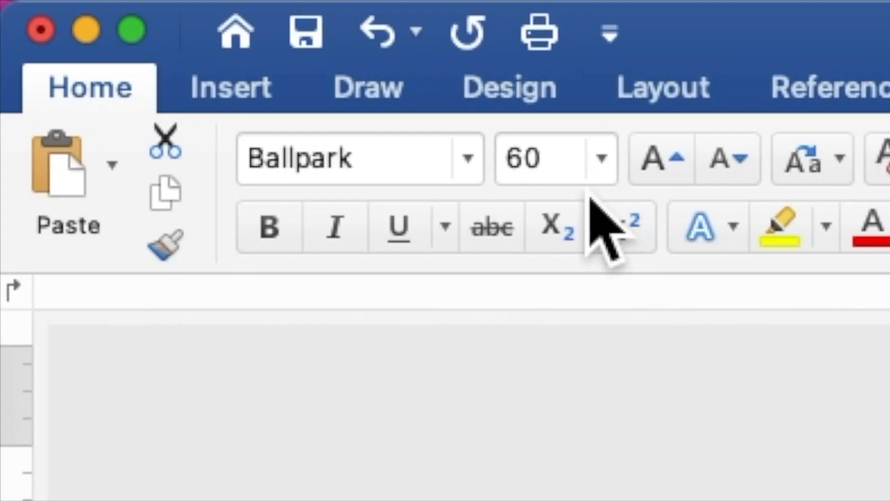
click(139, 24)
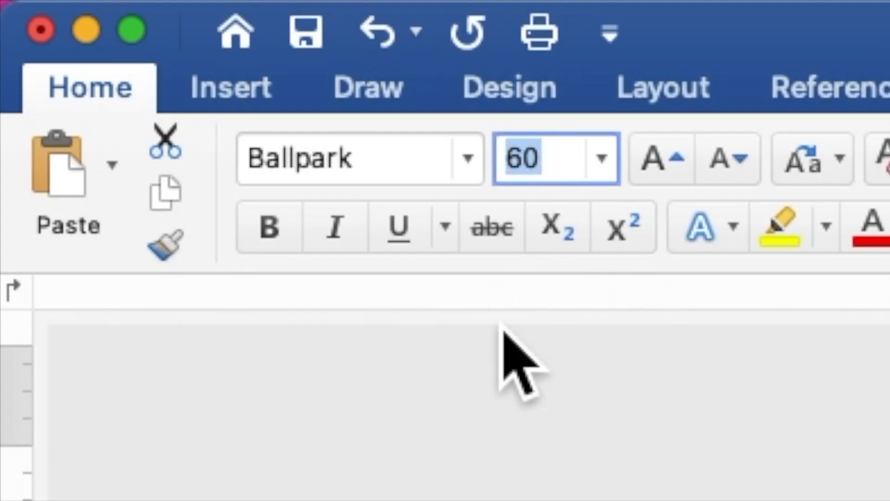
text(150)
key(Return)
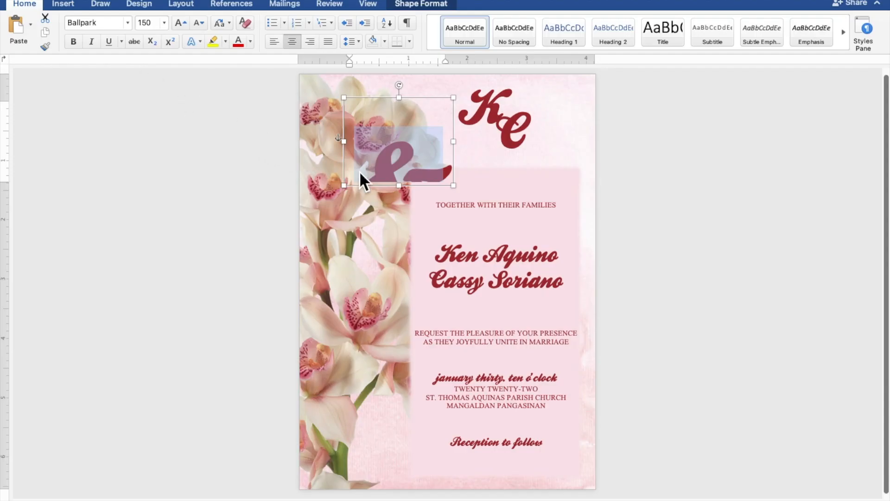
drag(462, 196, 485, 252)
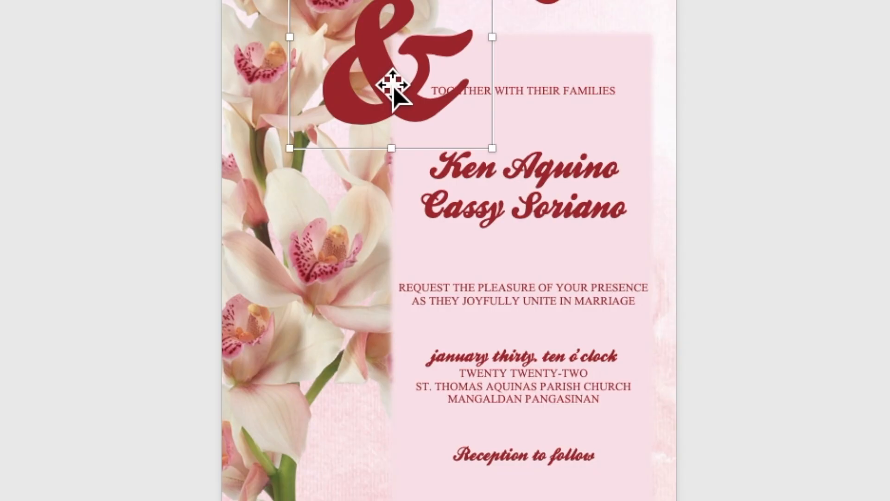
Set the ampersand's text fill transparency to 70% in Format Shape.
right_click(406, 200)
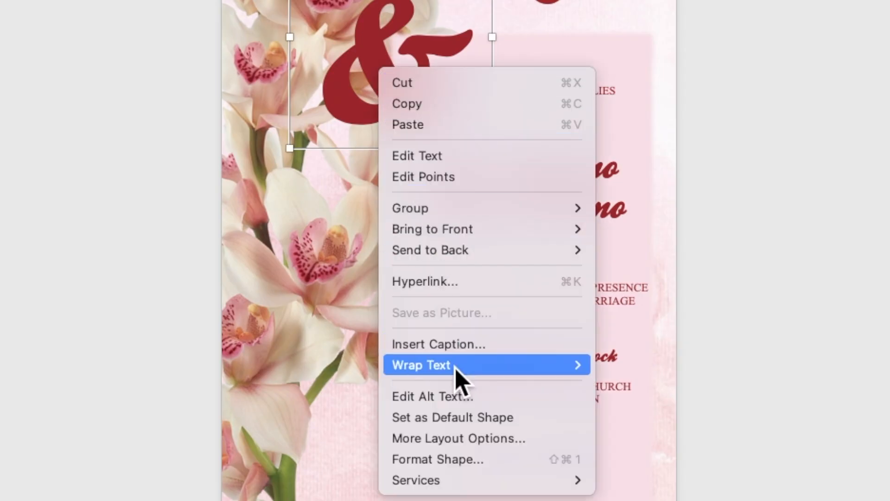
click(460, 460)
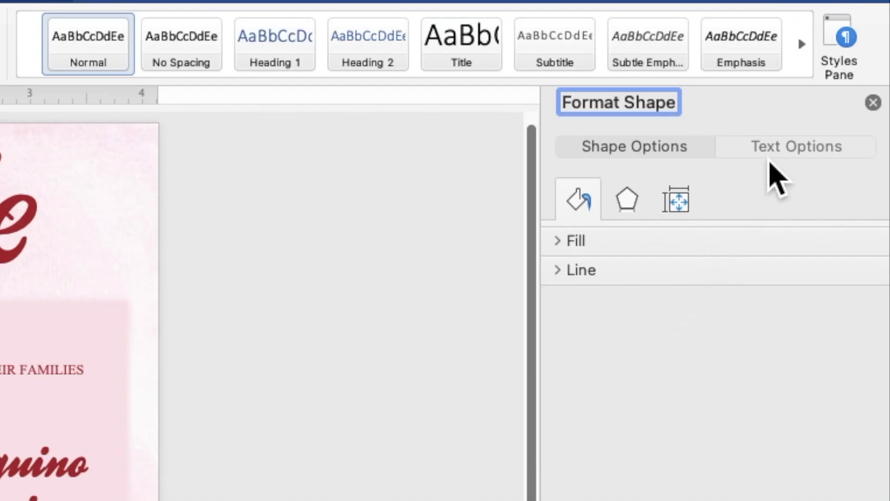
click(772, 158)
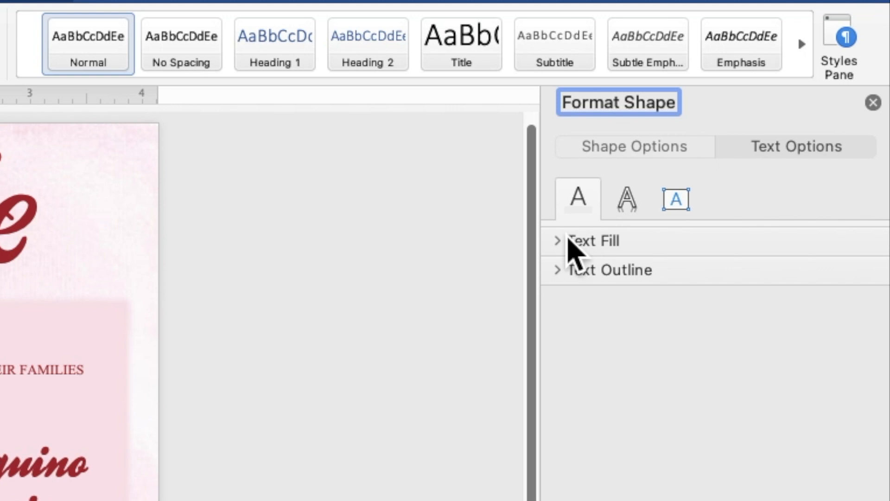
click(562, 242)
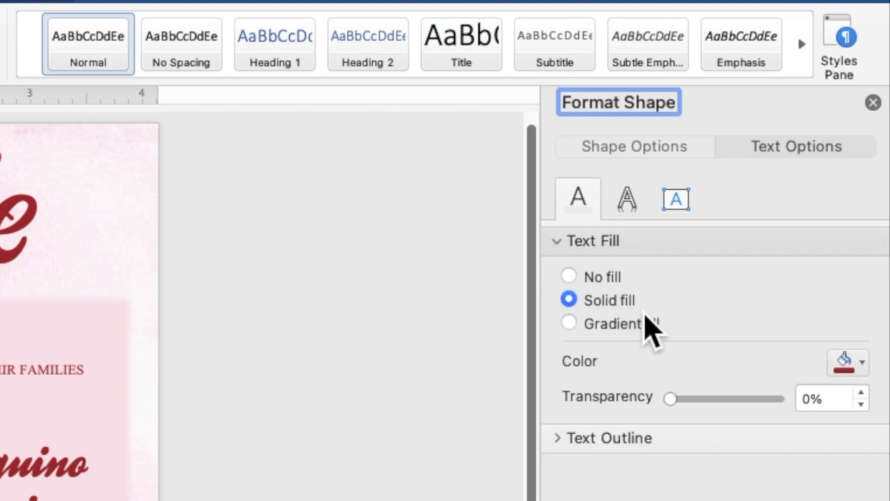
click(826, 407)
drag(826, 407, 801, 407)
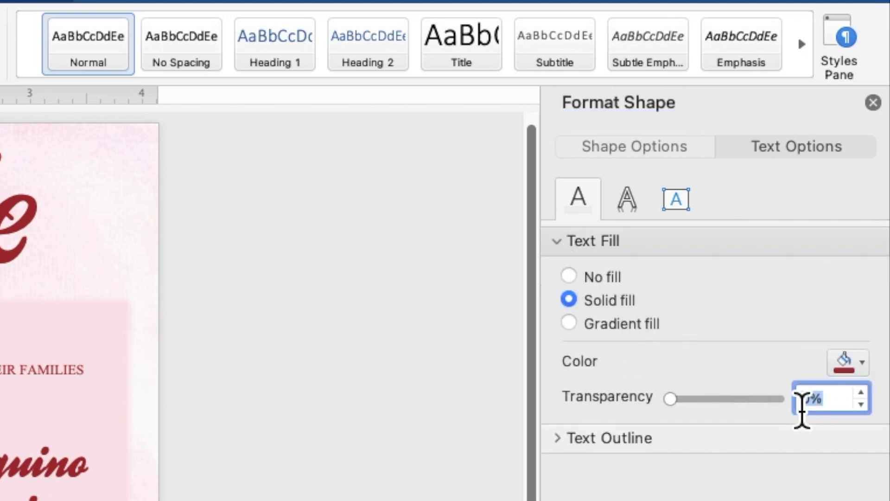
text(70)
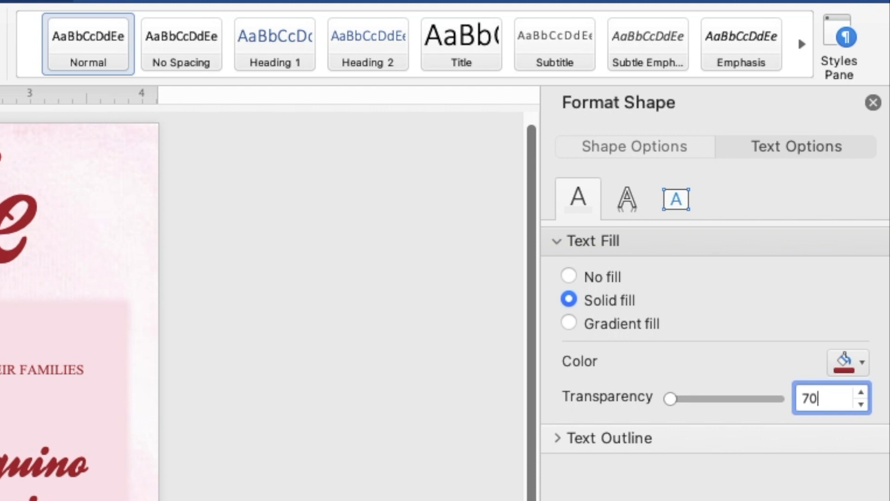
key(Return)
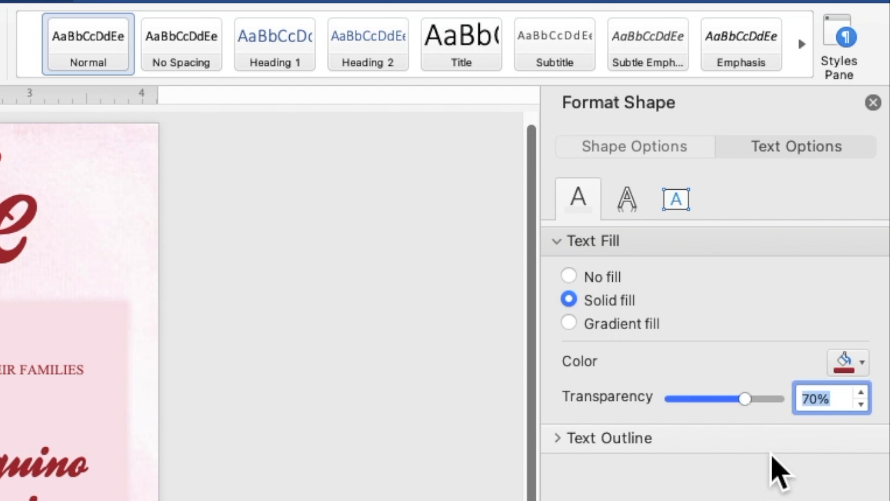
click(873, 103)
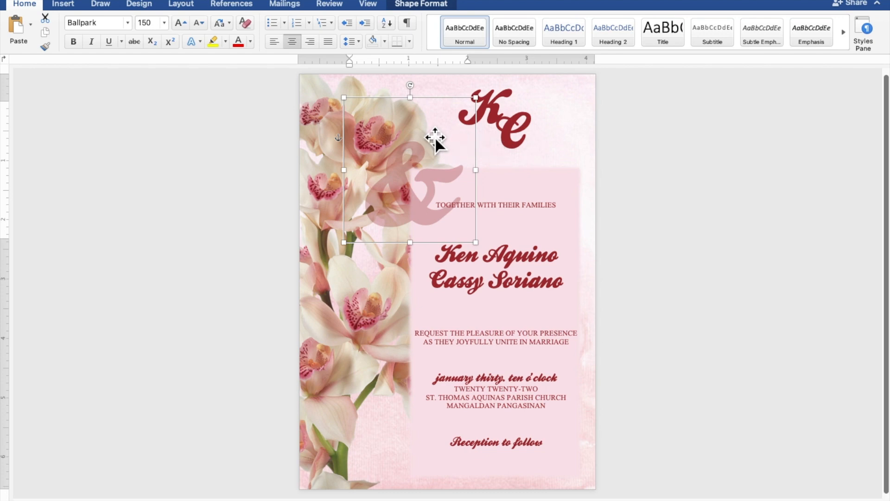
Centre the faded ampersand on the pink panel behind the couple's names, then deselect it.
drag(434, 137, 516, 214)
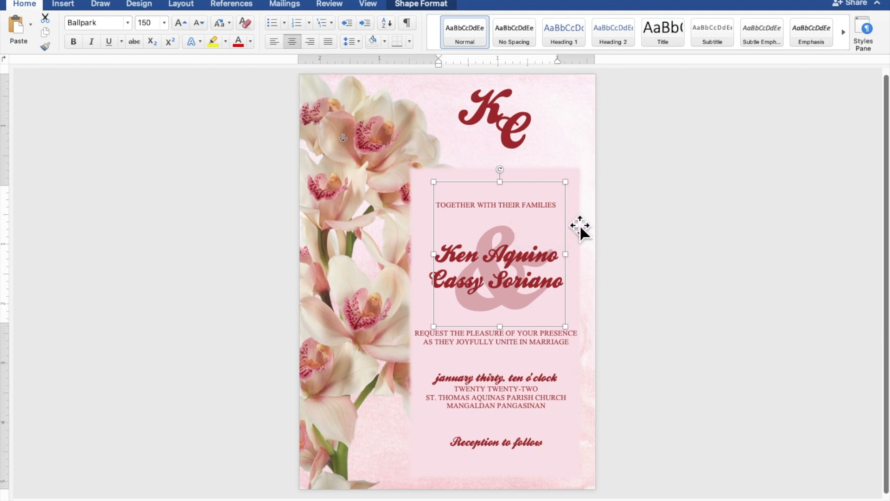
click(792, 228)
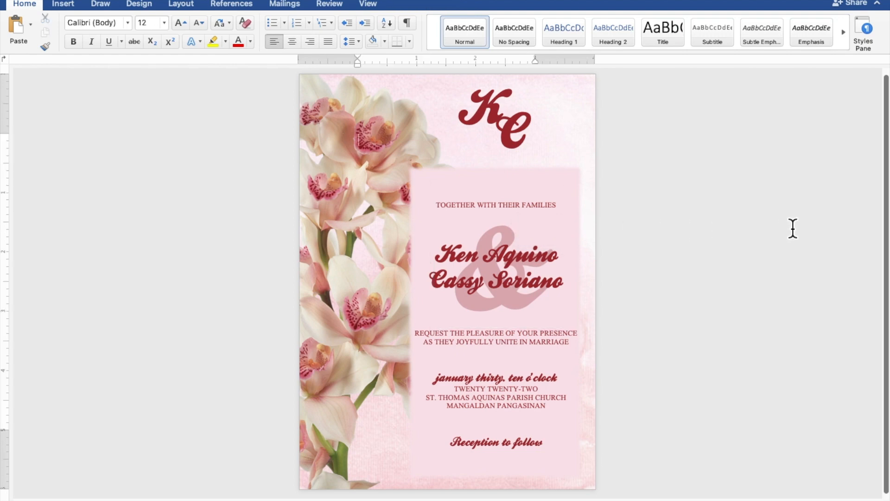